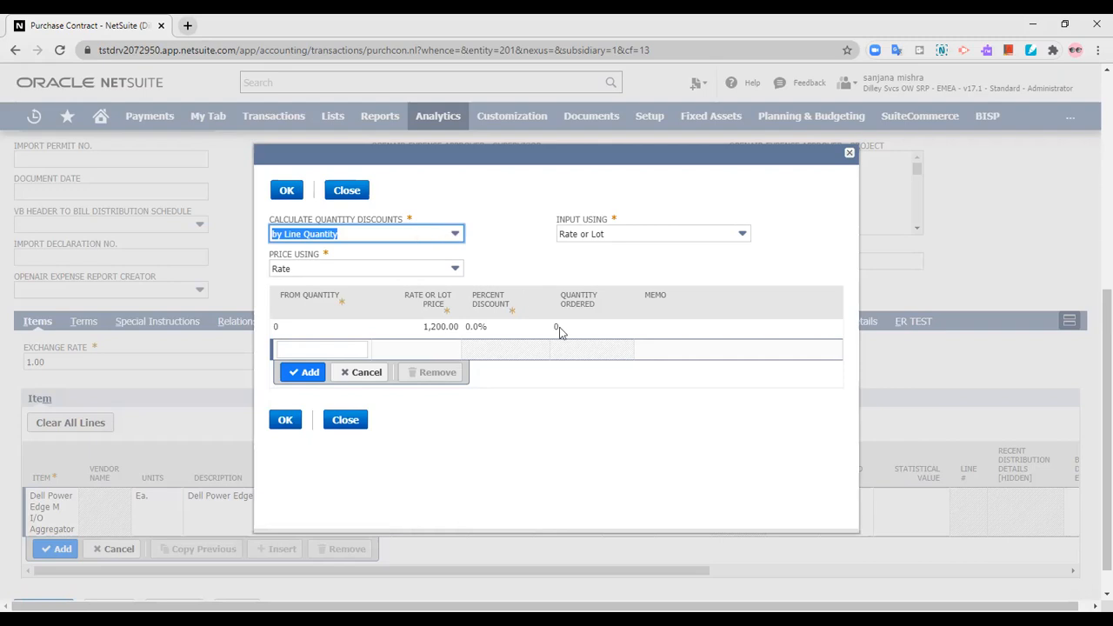
# Step: Set the item's quantity pricing to be priced using Marginal Rate, with Rate or Lot kept as the input basis
pyautogui.click(558, 456)
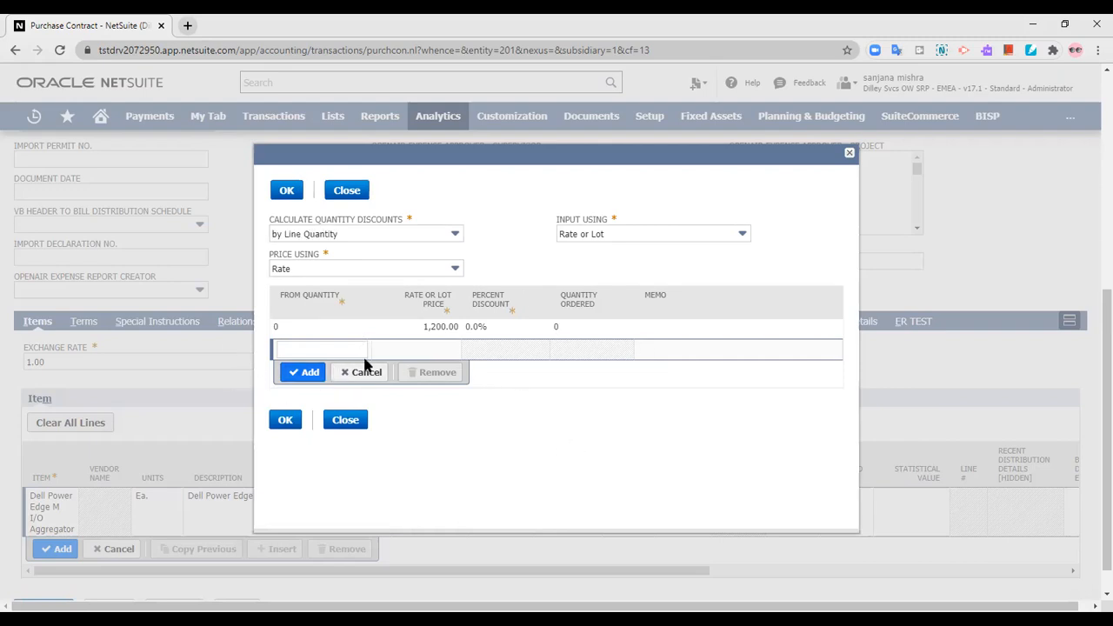
pyautogui.click(424, 270)
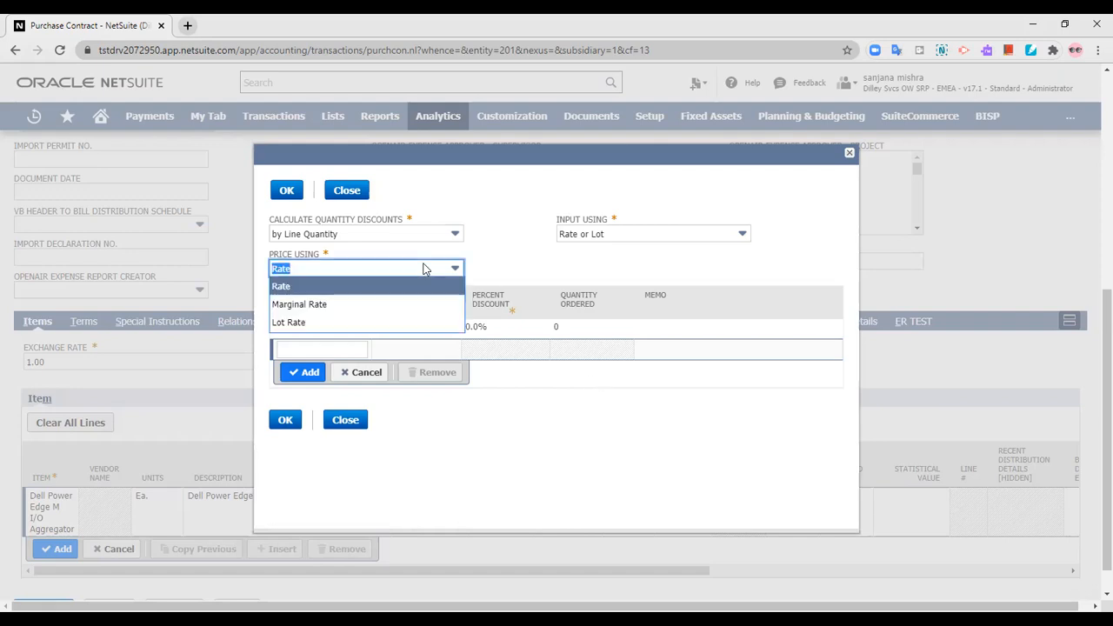
pyautogui.click(398, 304)
pyautogui.click(432, 274)
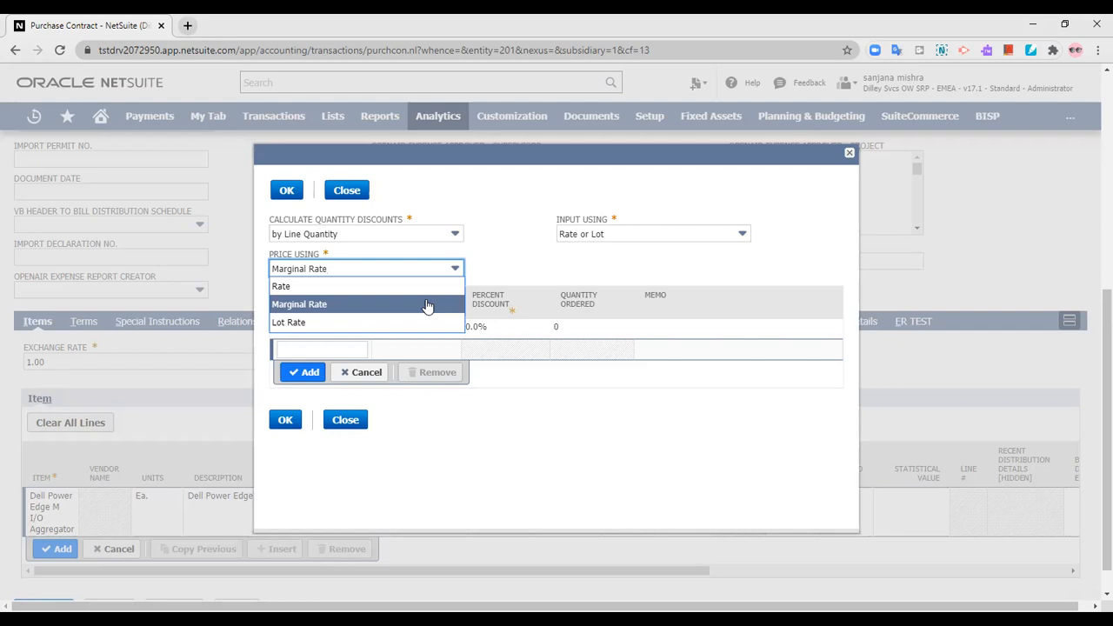
pyautogui.click(428, 304)
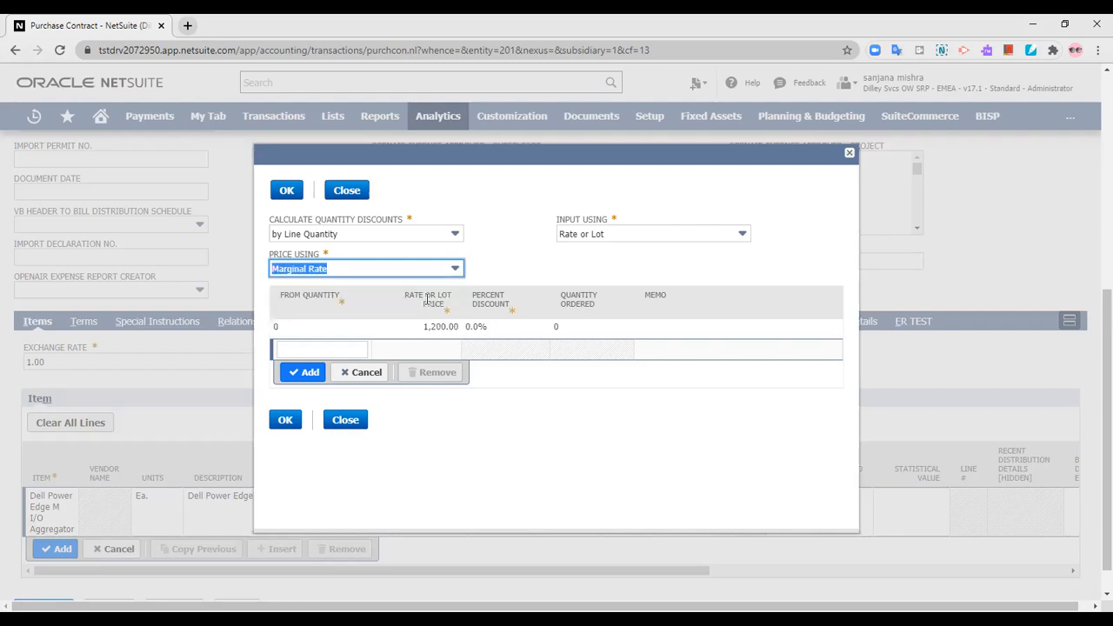
pyautogui.click(490, 274)
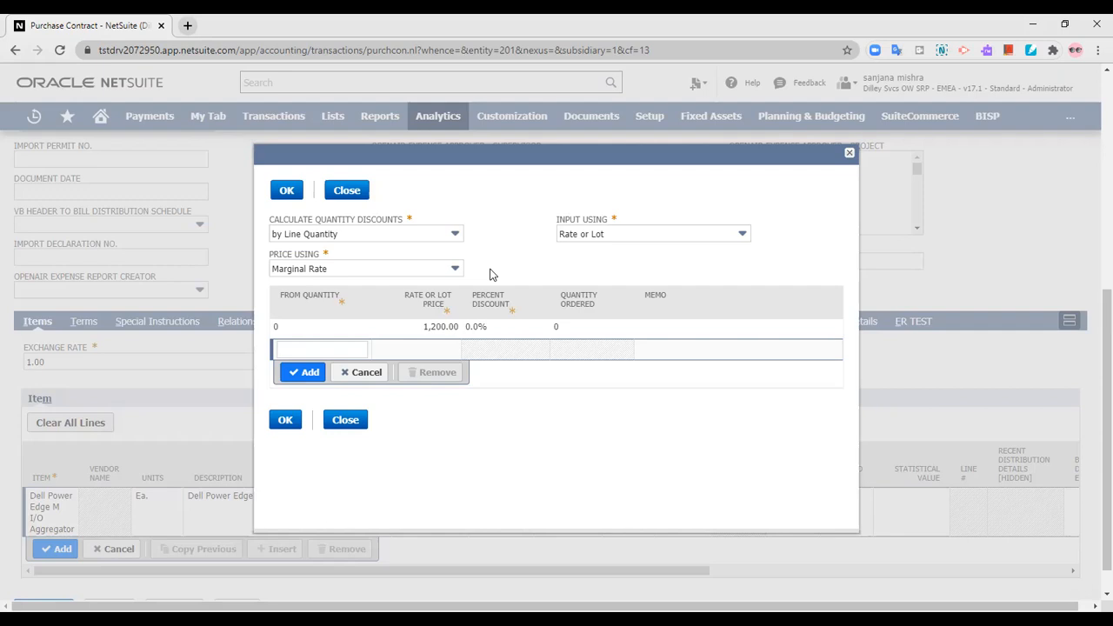
pyautogui.click(602, 235)
pyautogui.click(602, 236)
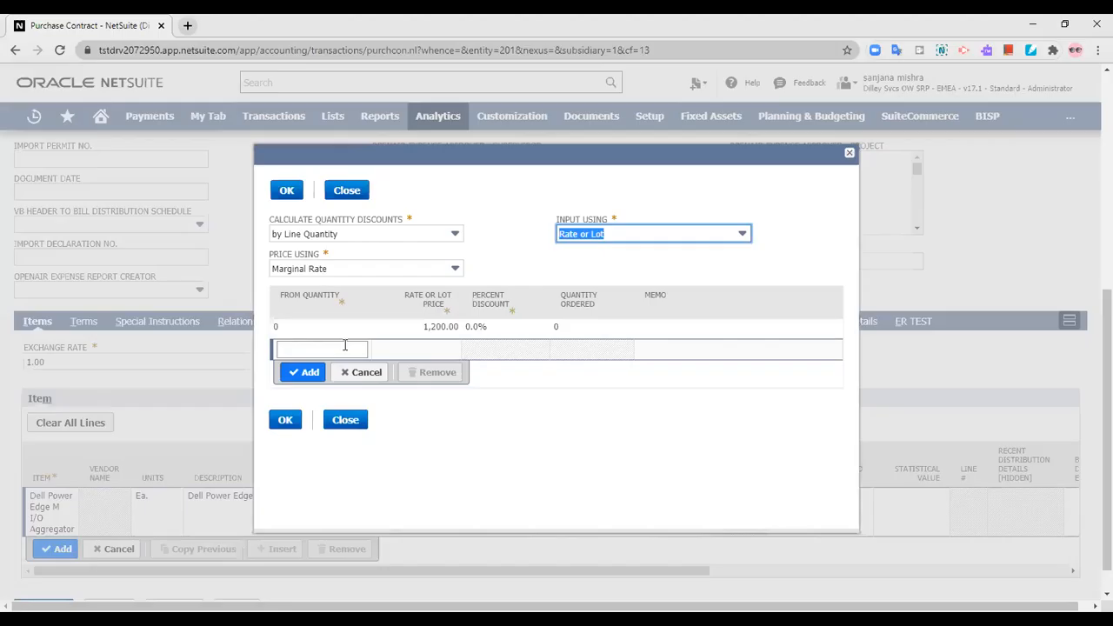
# Step: Add a pricing tier starting from quantity 51 at a rate of 1165
pyautogui.click(344, 349)
pyautogui.write('51')
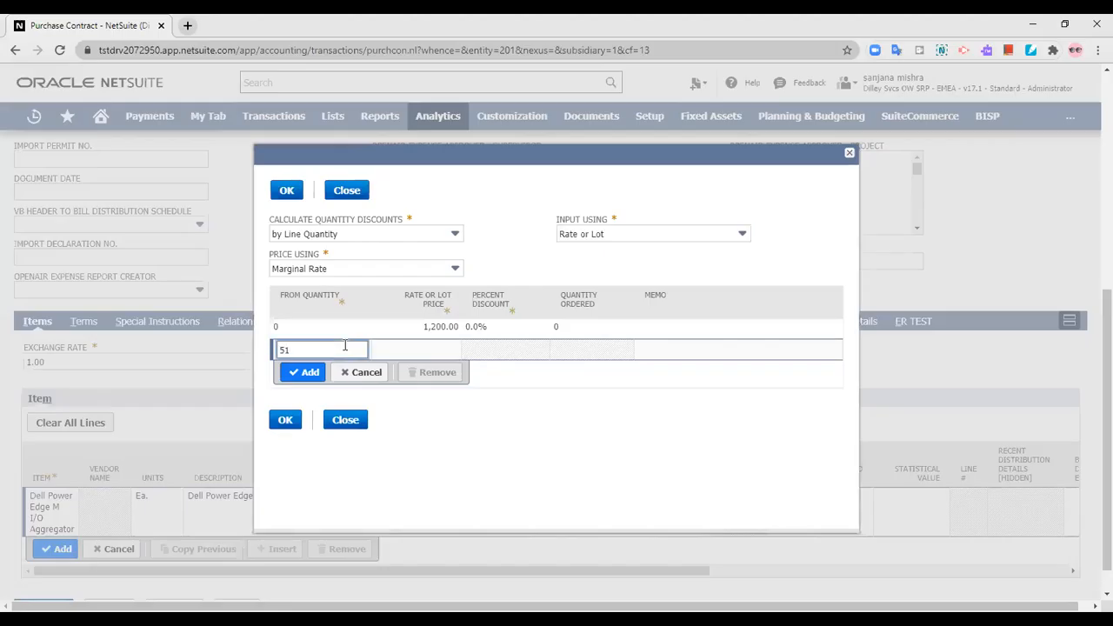
pyautogui.click(401, 350)
pyautogui.write('1165')
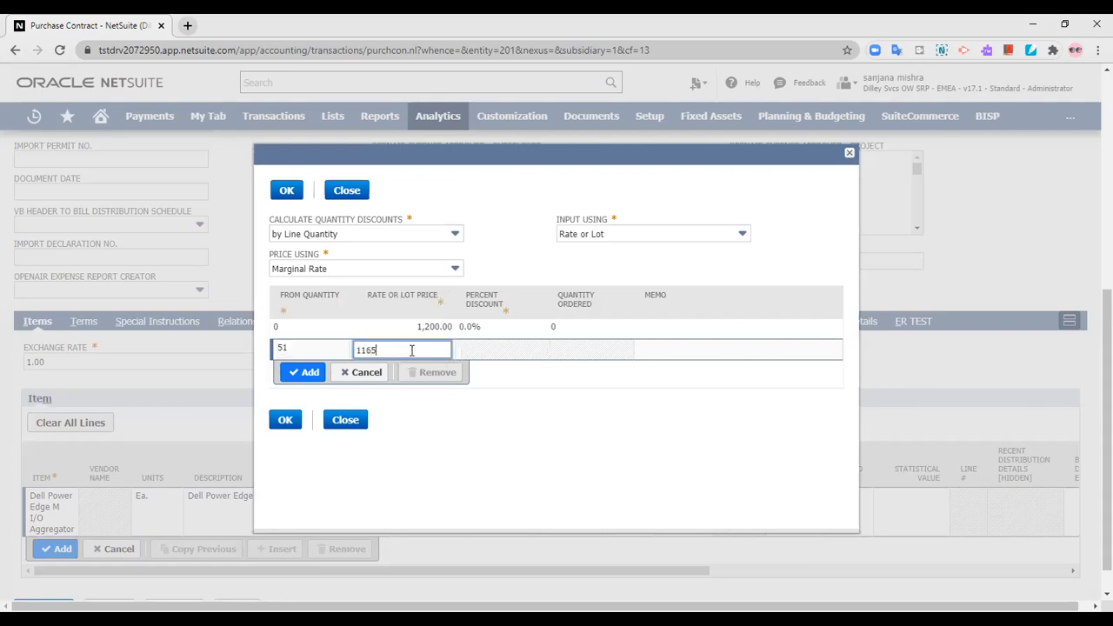
pyautogui.click(304, 372)
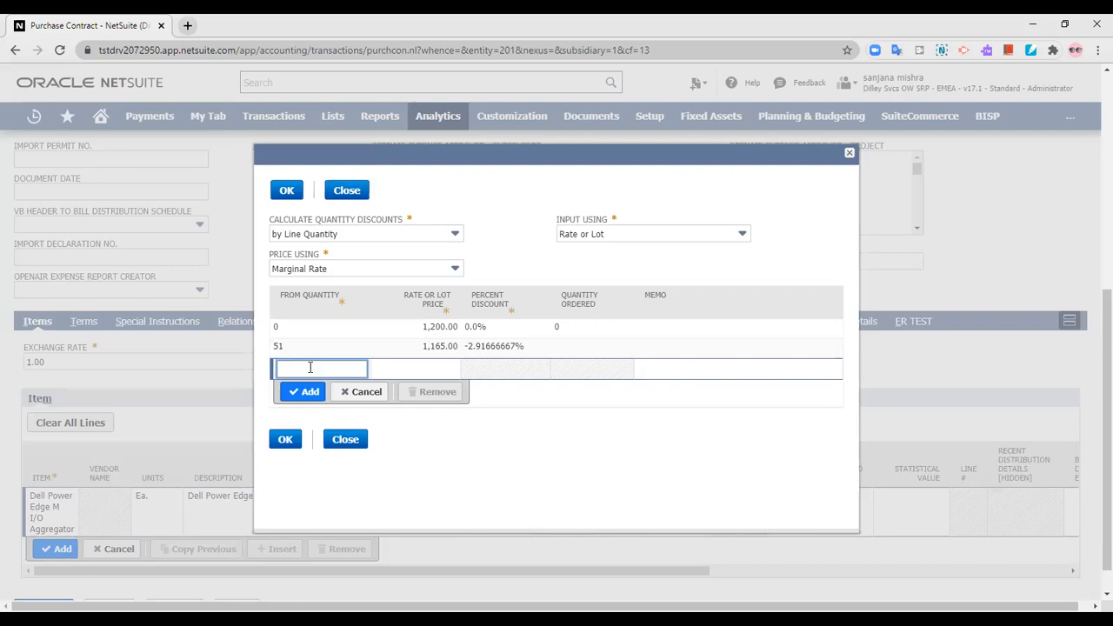
# Step: Add a pricing tier starting from quantity 101 at a rate of 1120
pyautogui.write('101')
pyautogui.click(392, 374)
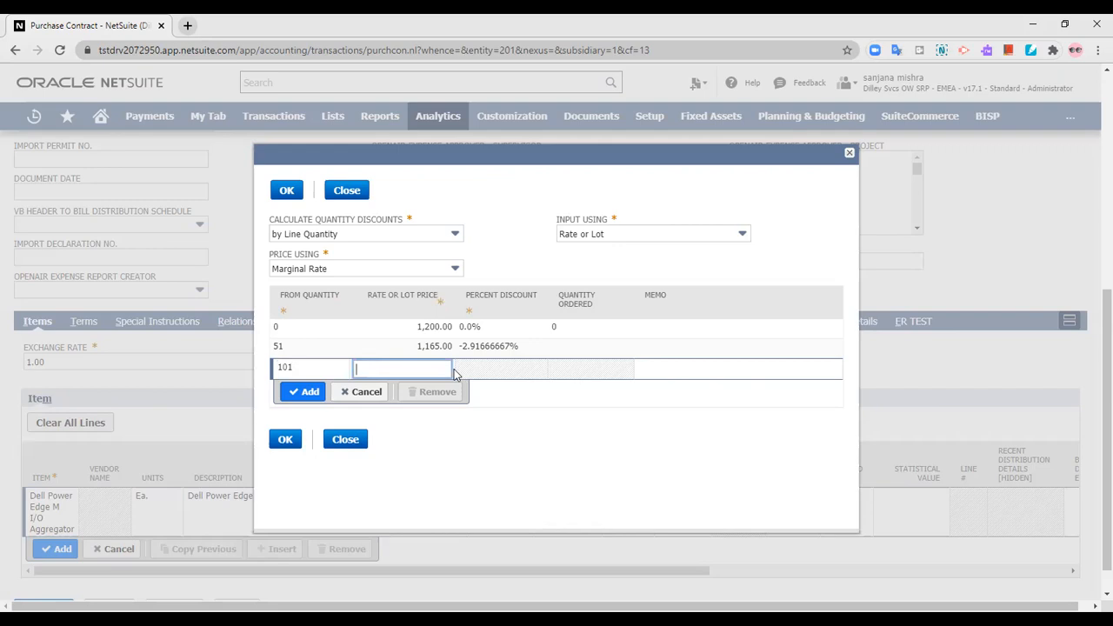
pyautogui.write('1120')
pyautogui.click(290, 393)
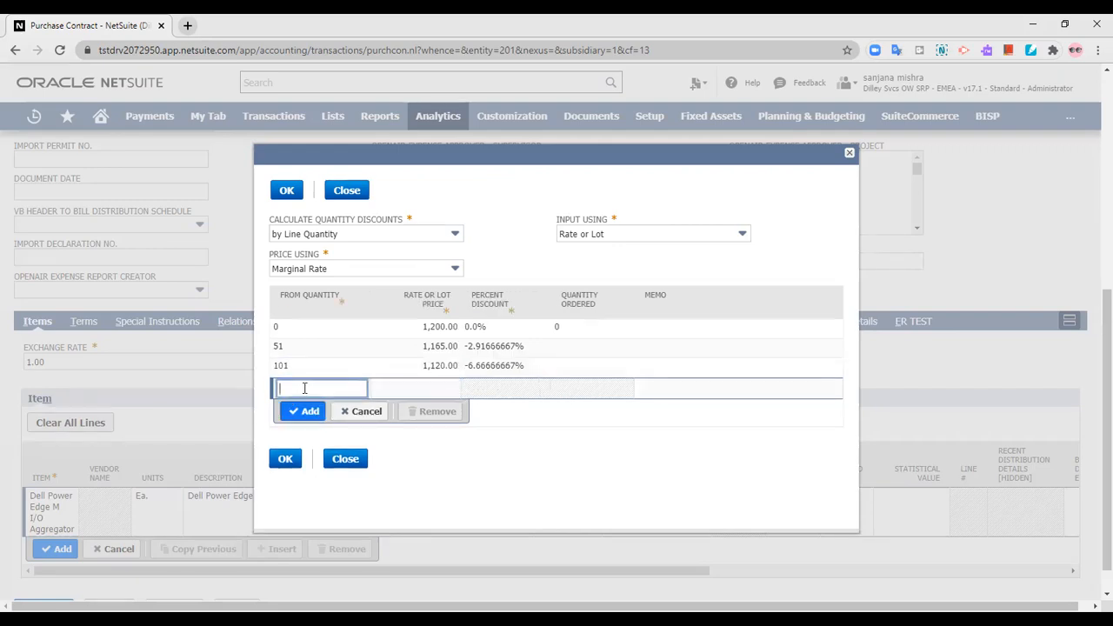
# Step: Add a pricing tier starting from quantity 151 at a rate of 1,110 and accept the item's additional pricing
pyautogui.write('151')
pyautogui.click(448, 388)
pyautogui.write('1,11')
pyautogui.write('0')
pyautogui.click(304, 410)
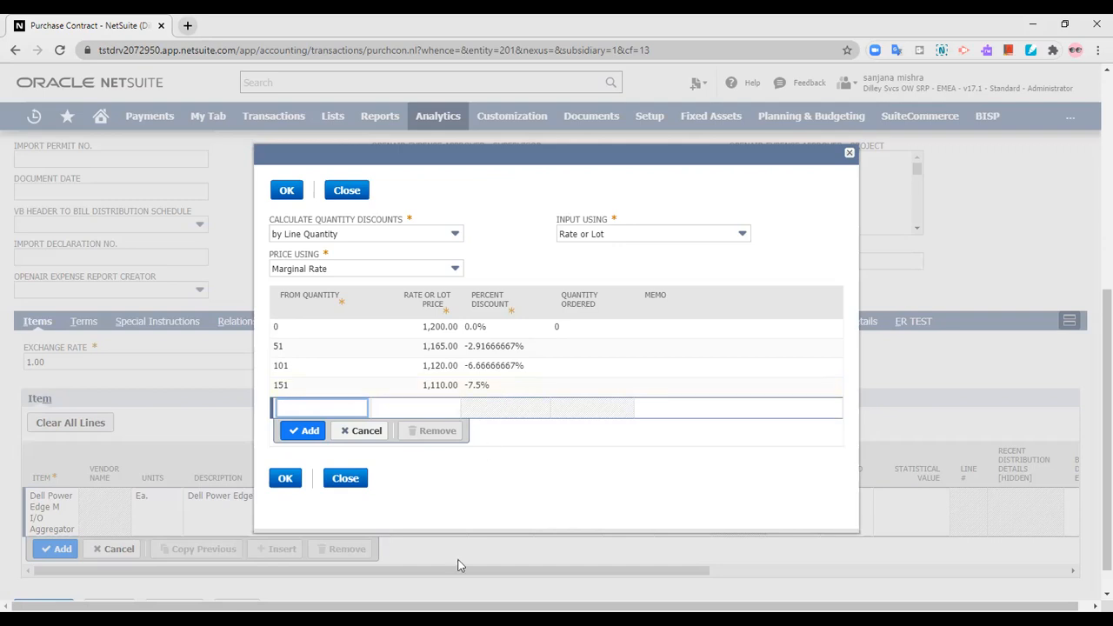
pyautogui.click(282, 483)
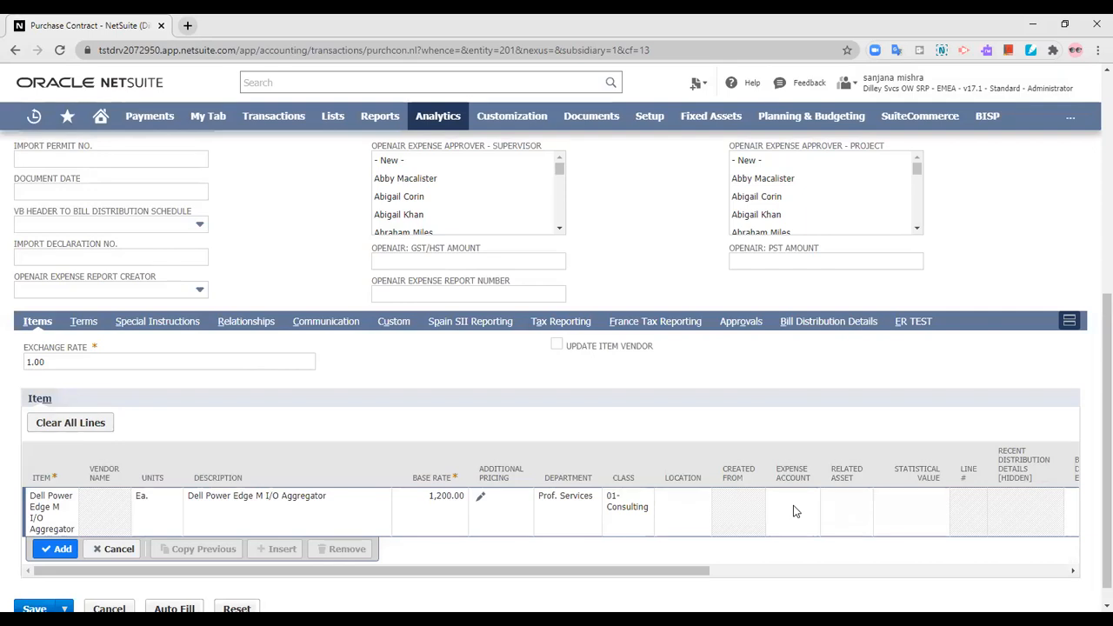
# Step: Review the purchase contract's primary information, classification fields and item line before saving
pyautogui.scroll(-1, 783, 505)
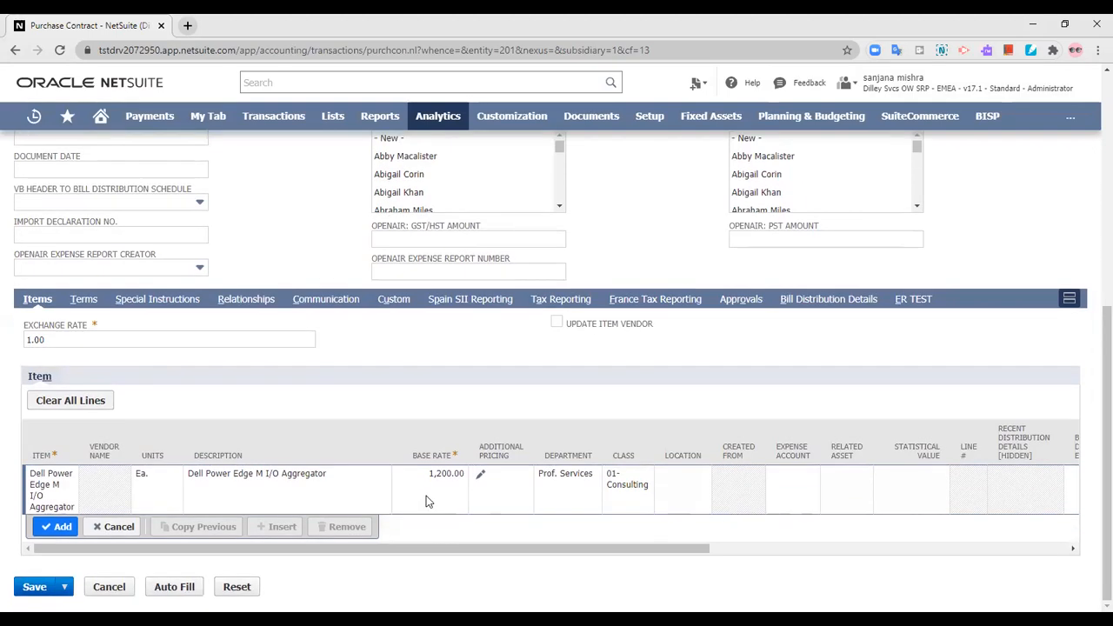
pyautogui.scroll(3, 440, 502)
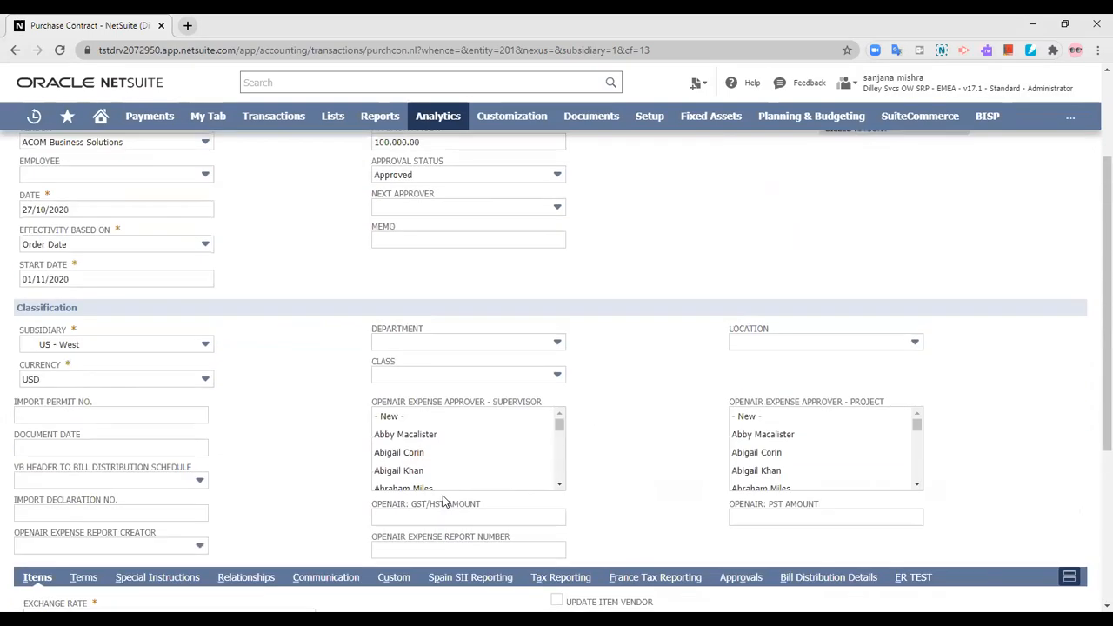
pyautogui.scroll(2, 443, 500)
pyautogui.scroll(-3, 443, 500)
pyautogui.scroll(-3, 443, 497)
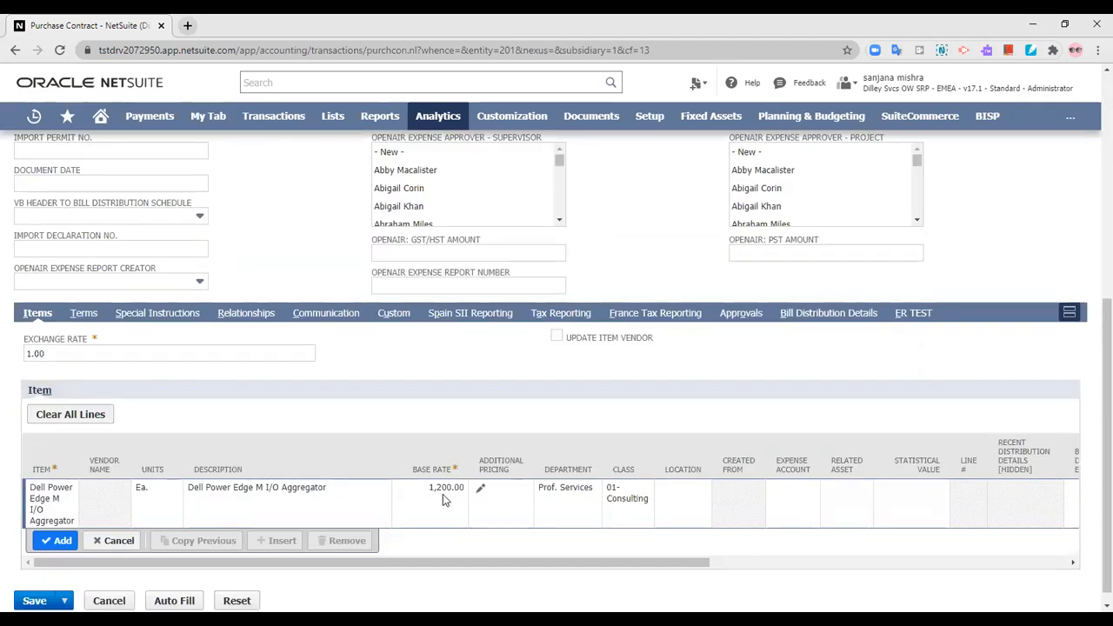
pyautogui.scroll(1, 443, 498)
pyautogui.scroll(3, 443, 500)
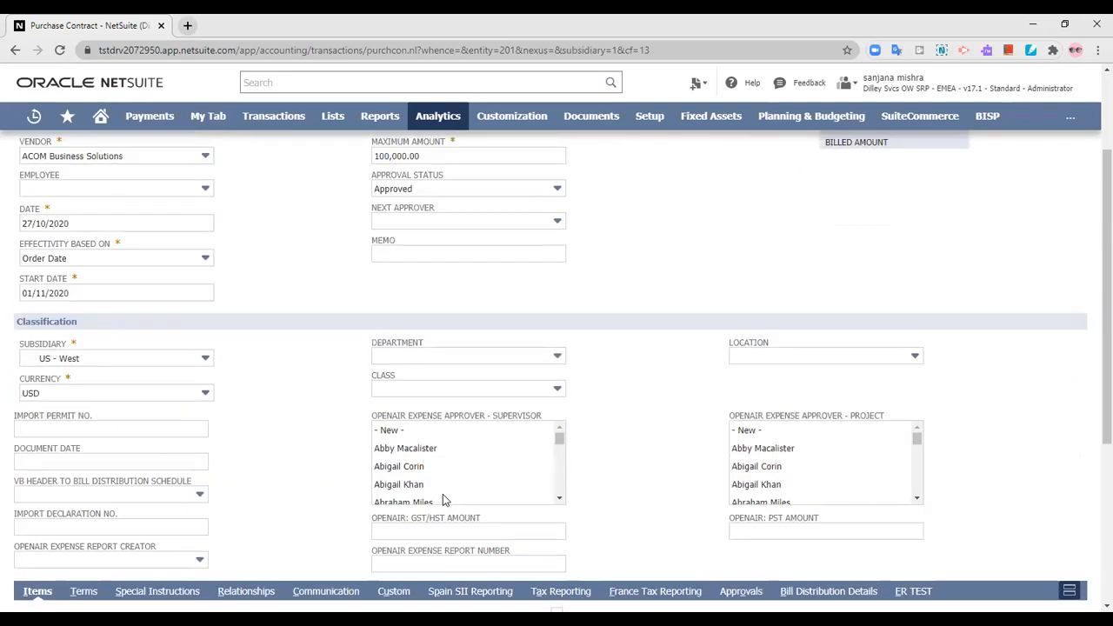
pyautogui.scroll(-4, 444, 501)
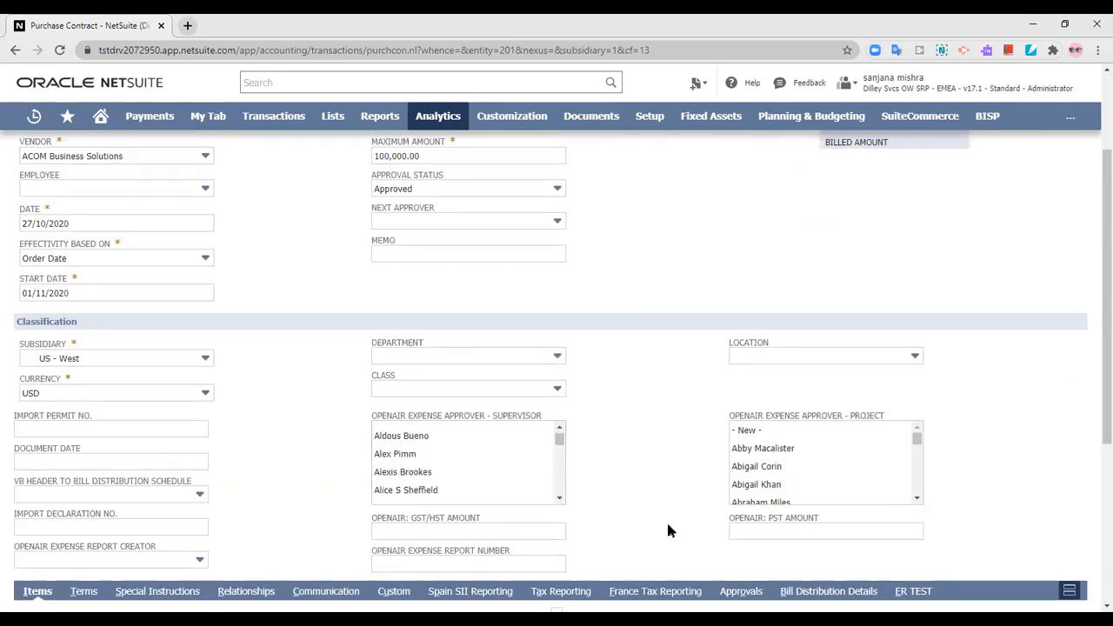
pyautogui.scroll(-2, 668, 531)
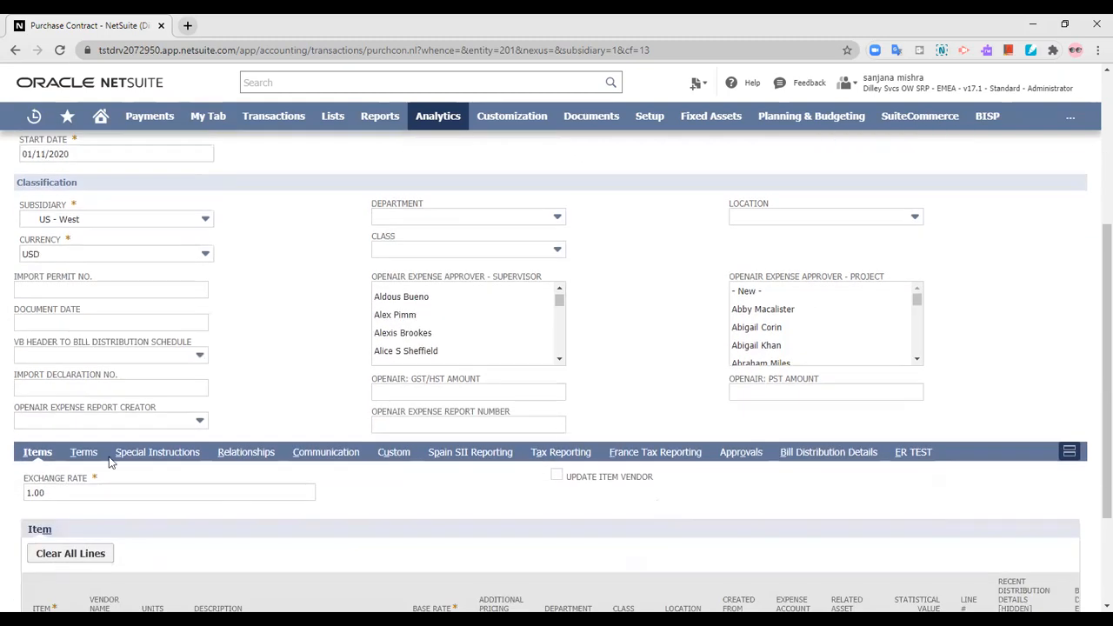
# Step: Set the contract's payment terms to acom terms and save the purchase contract
pyautogui.click(82, 453)
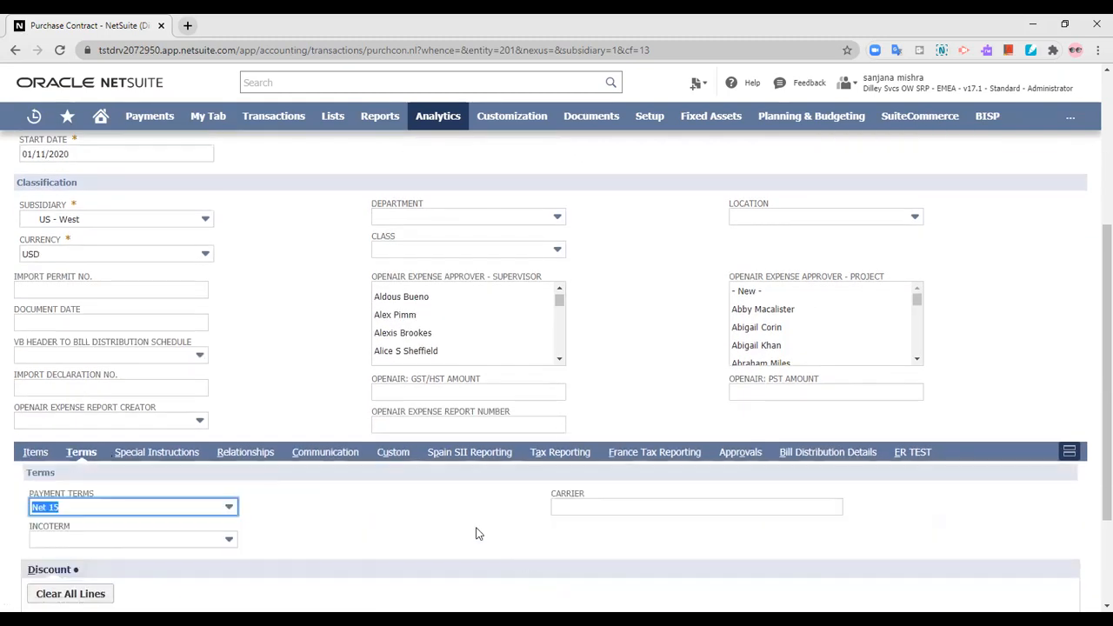
pyautogui.scroll(-2, 475, 534)
pyautogui.click(194, 355)
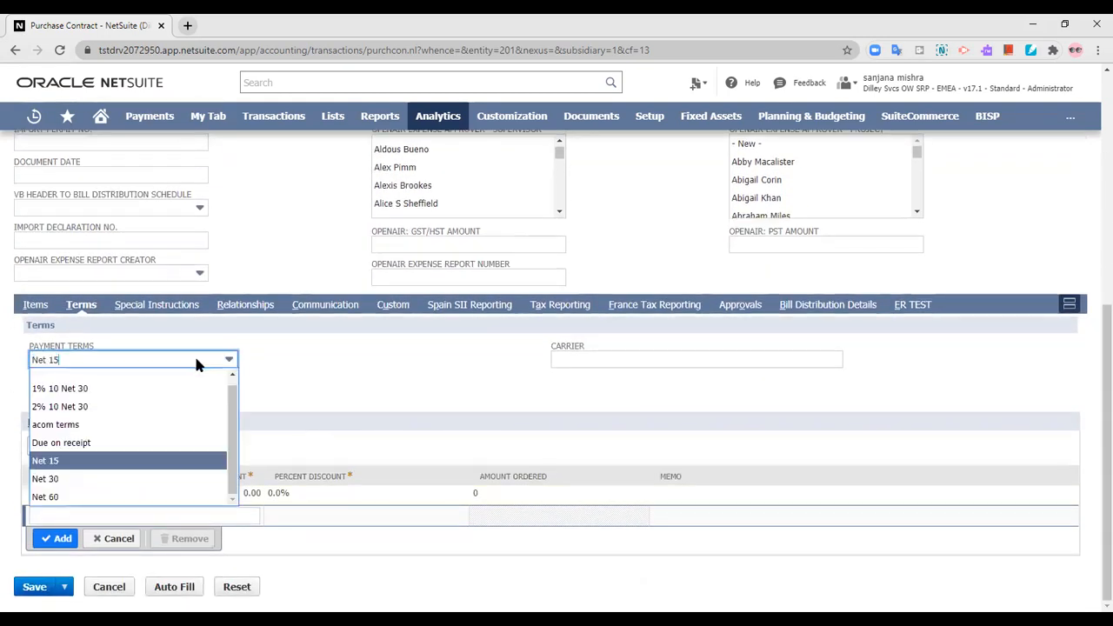
pyautogui.click(173, 426)
pyautogui.click(433, 386)
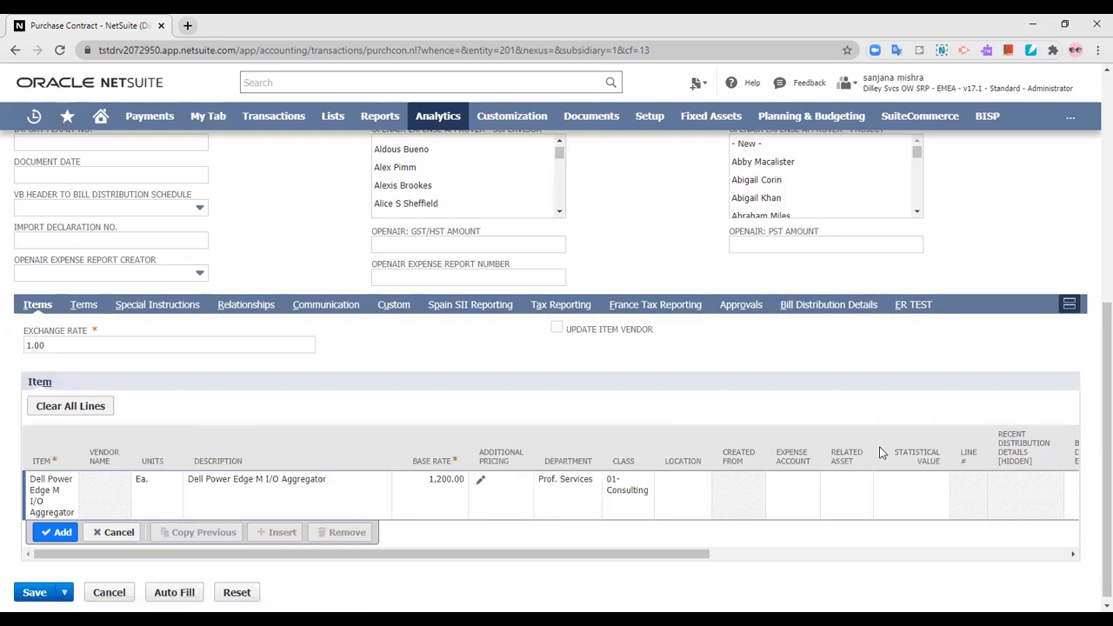
pyautogui.click(39, 594)
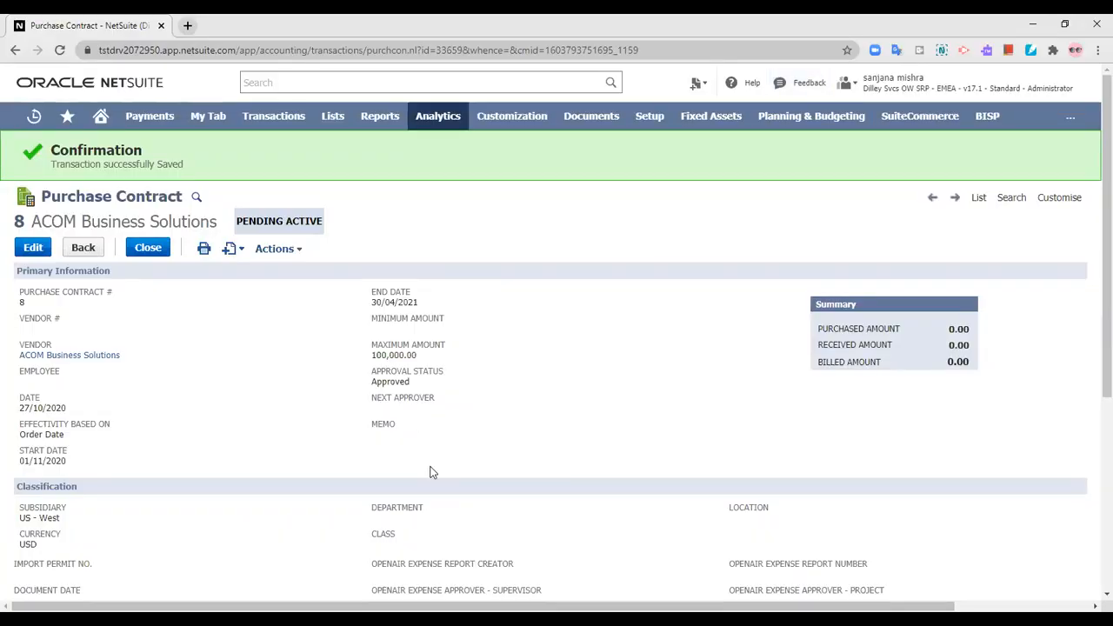
# Step: Examine the saved purchase contract's primary information, item line and payment terms
pyautogui.scroll(-5, 596, 473)
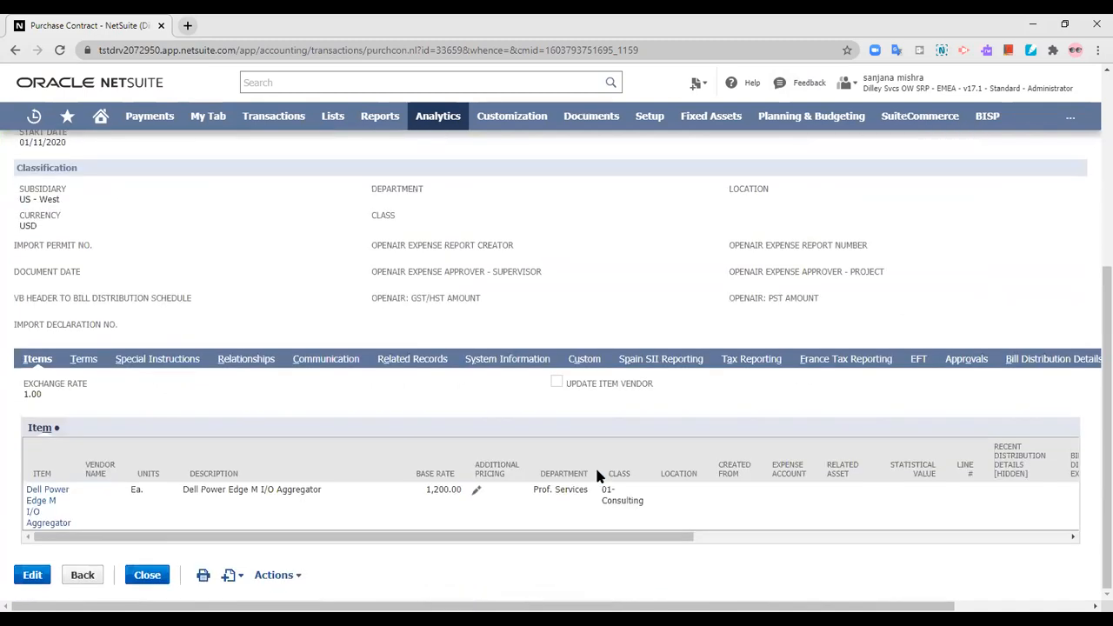
pyautogui.scroll(5, 635, 483)
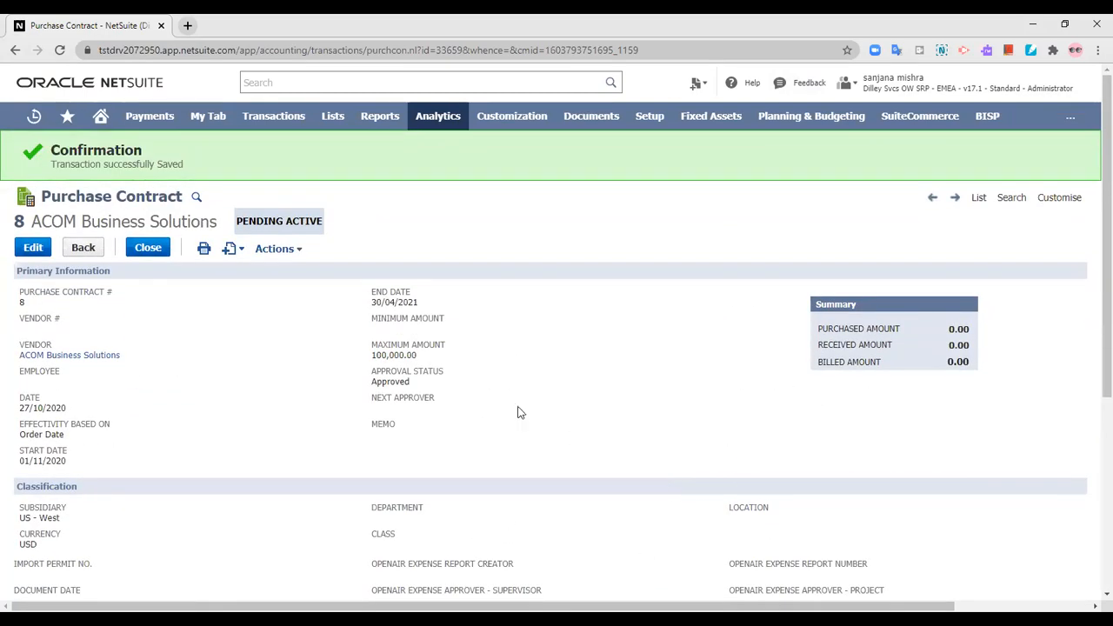
pyautogui.scroll(-4, 660, 520)
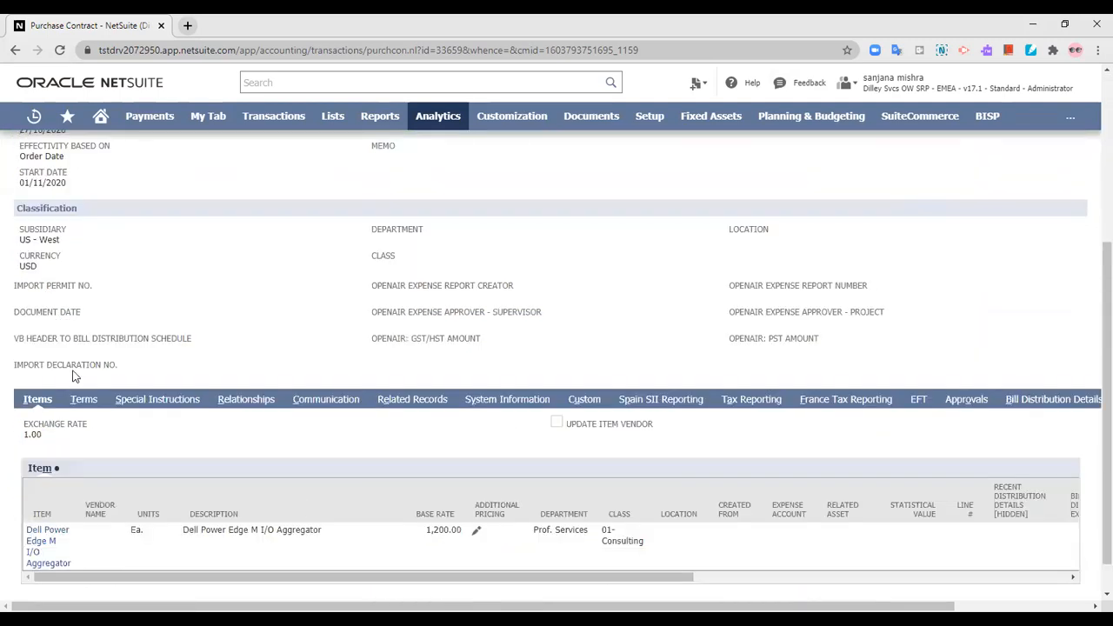
pyautogui.click(96, 403)
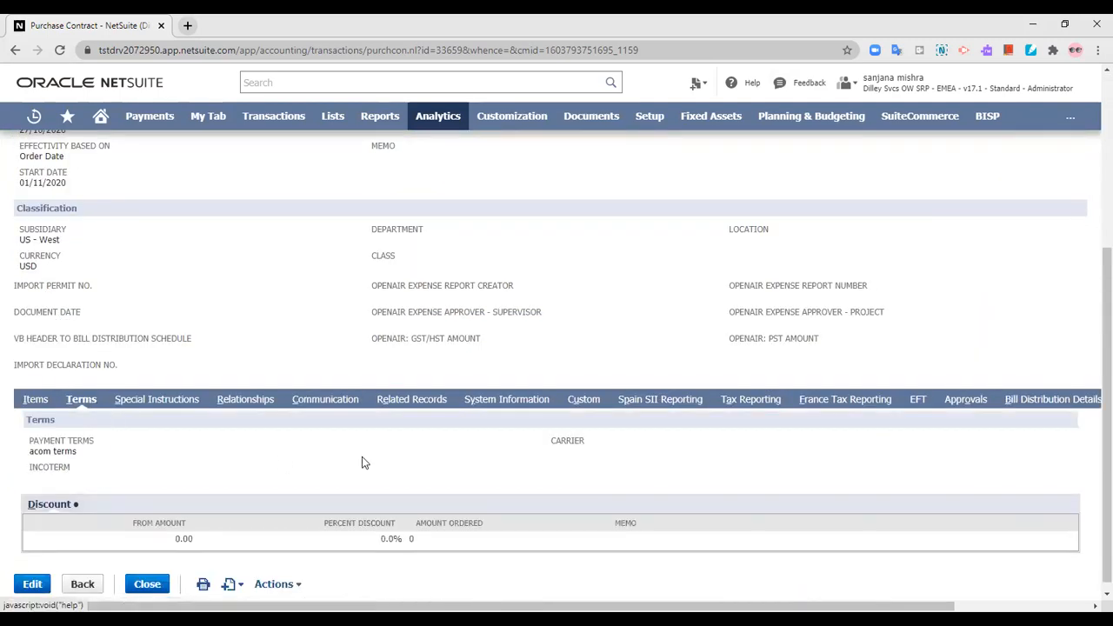
pyautogui.scroll(4, 409, 531)
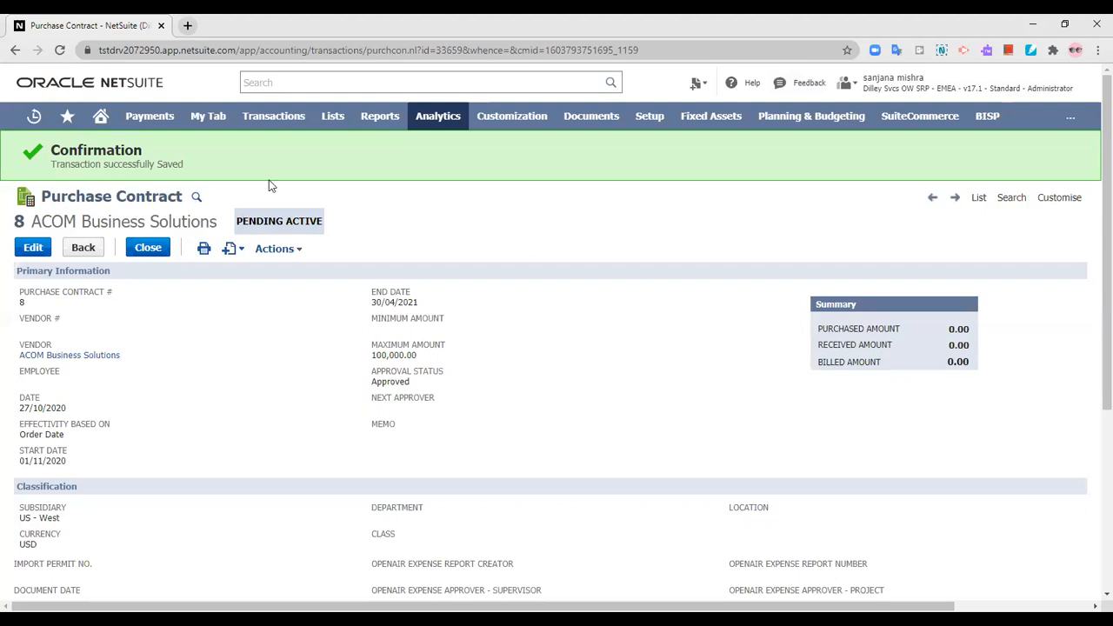
# Step: View the acom terms record in the accounting lists to check its due days and discount, and return to the list
pyautogui.moveTo(648, 116)
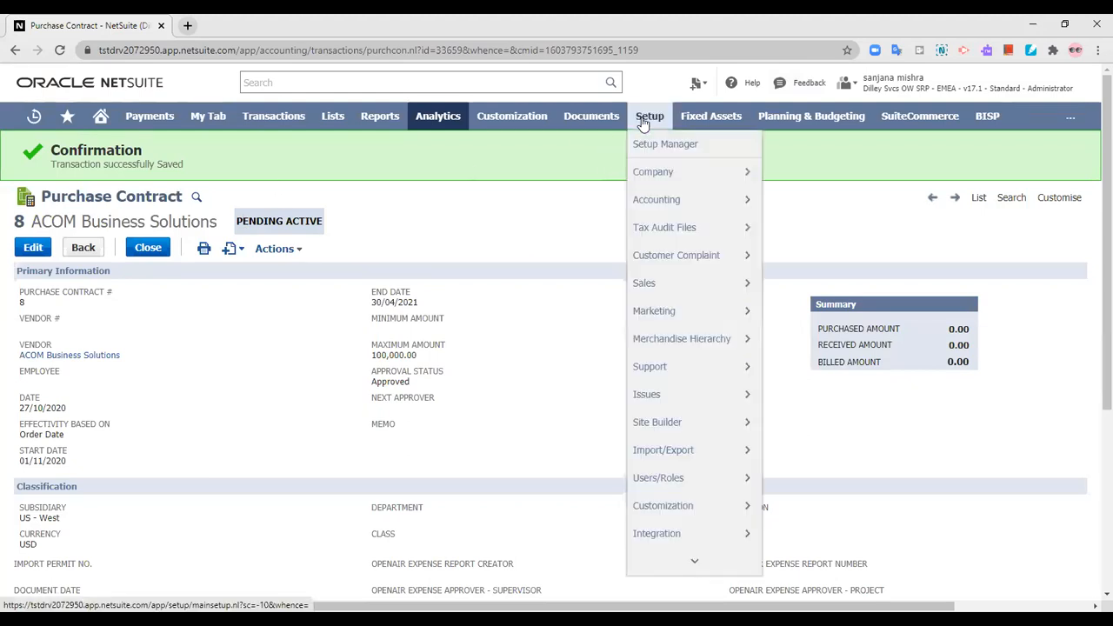
pyautogui.moveTo(661, 202)
pyautogui.click(816, 211)
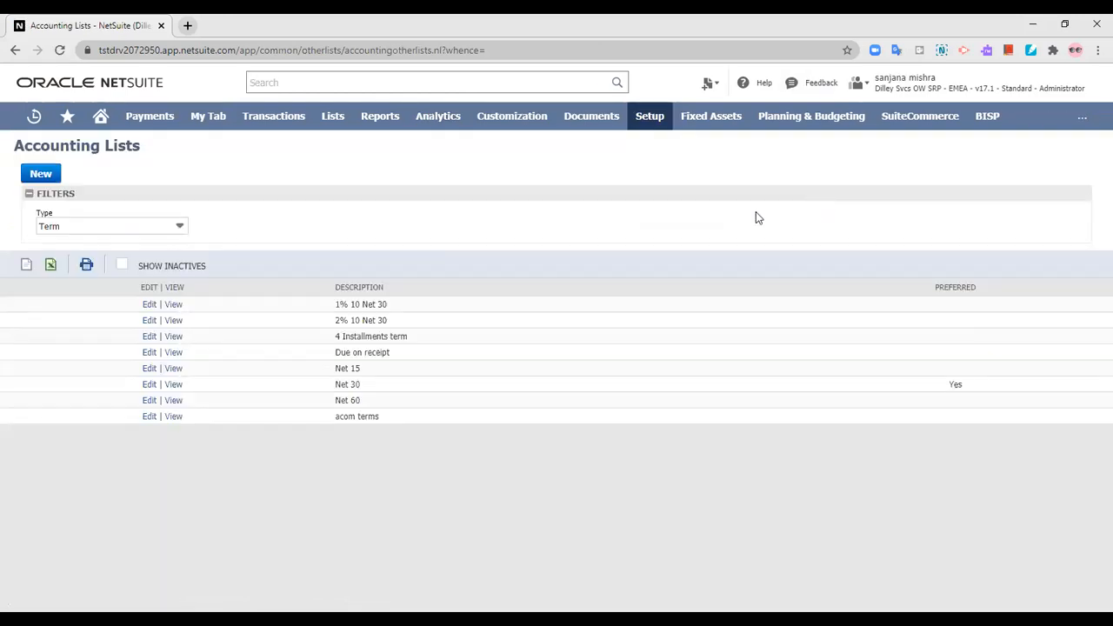
pyautogui.click(173, 417)
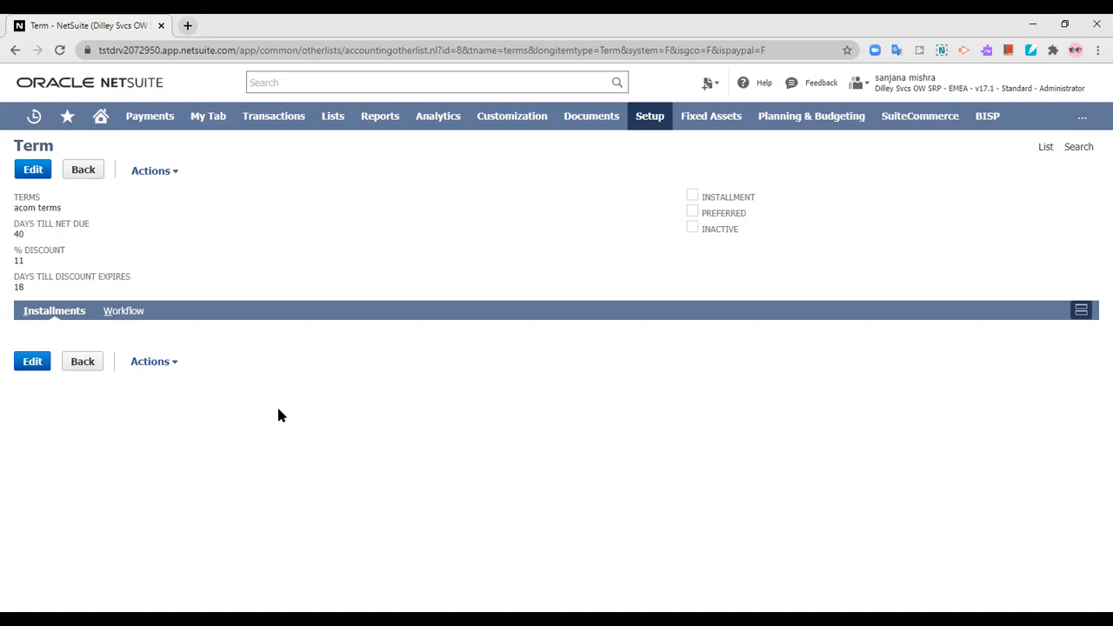
pyautogui.click(84, 171)
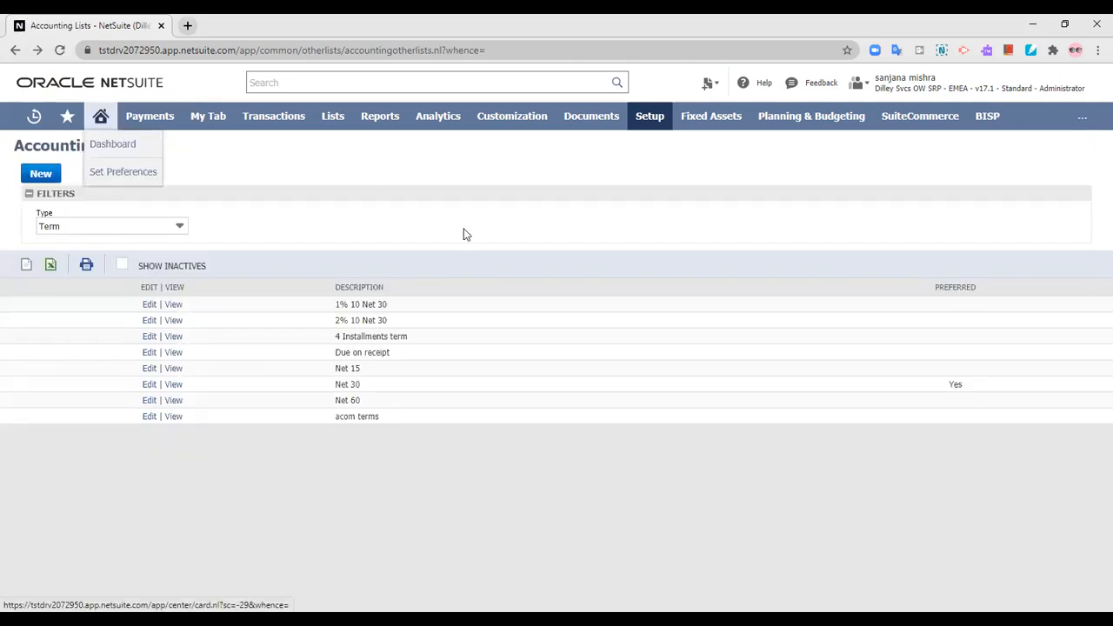
# Step: Return to the home dashboard and open a blank purchase order form
pyautogui.click(102, 118)
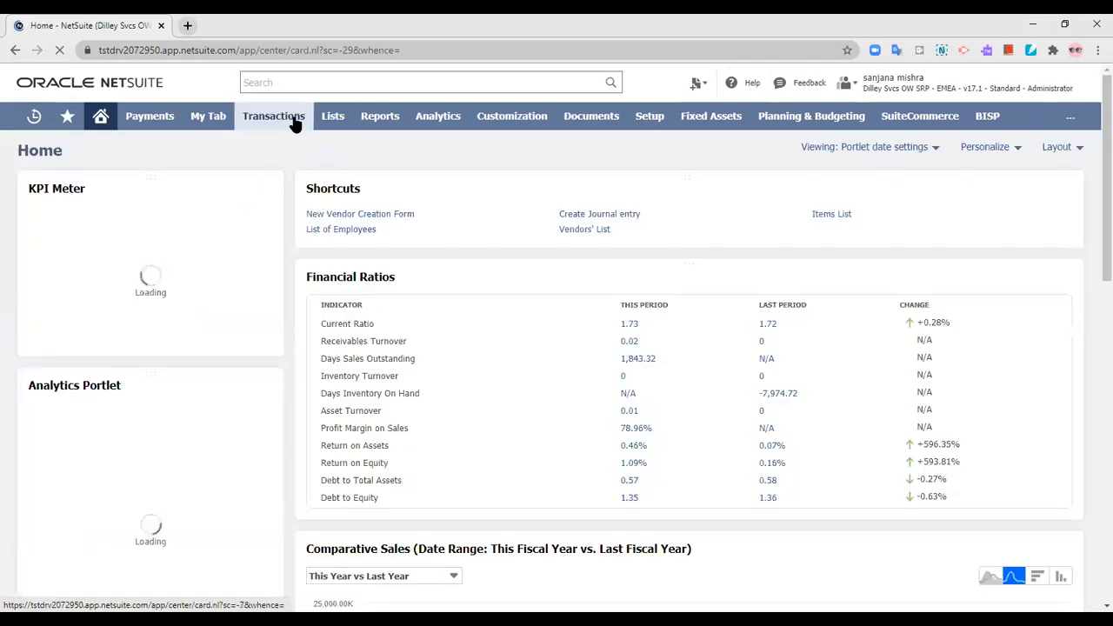
pyautogui.moveTo(275, 117)
pyautogui.moveTo(281, 201)
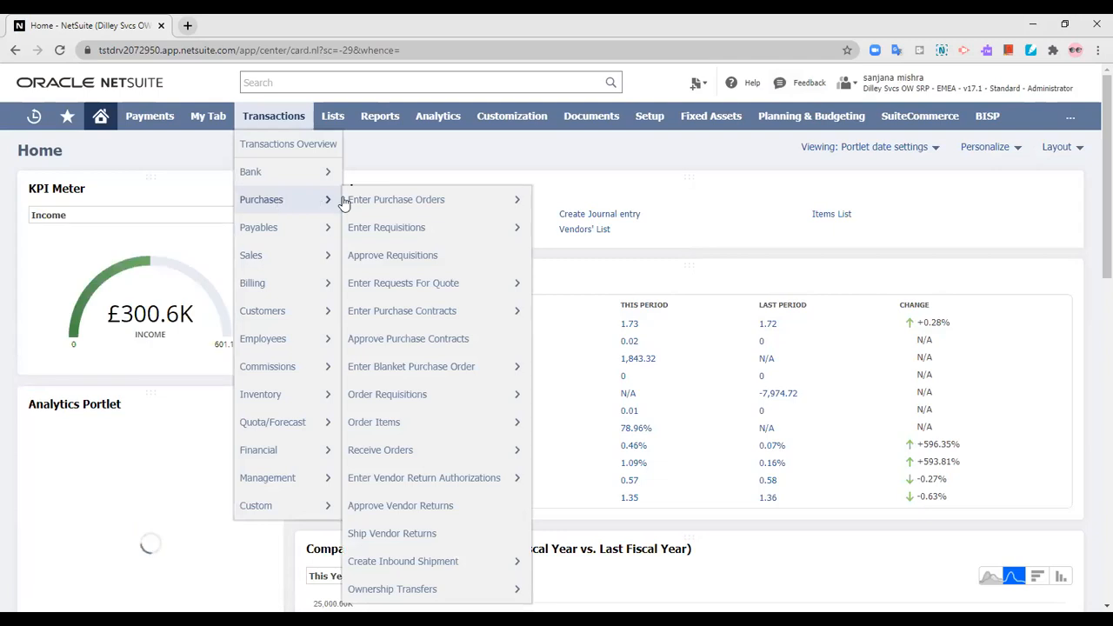
pyautogui.moveTo(398, 204)
pyautogui.click(450, 209)
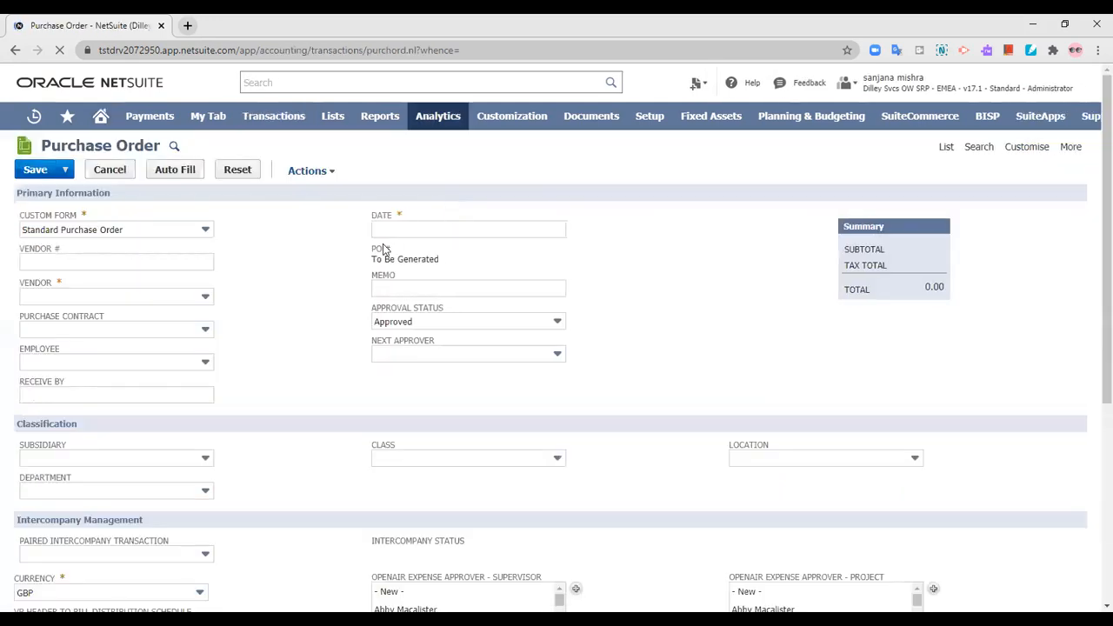
# Step: Set the purchase order's vendor to ACOM Business Solutions and try to link Purchase Contract #8 to it
pyautogui.click(190, 298)
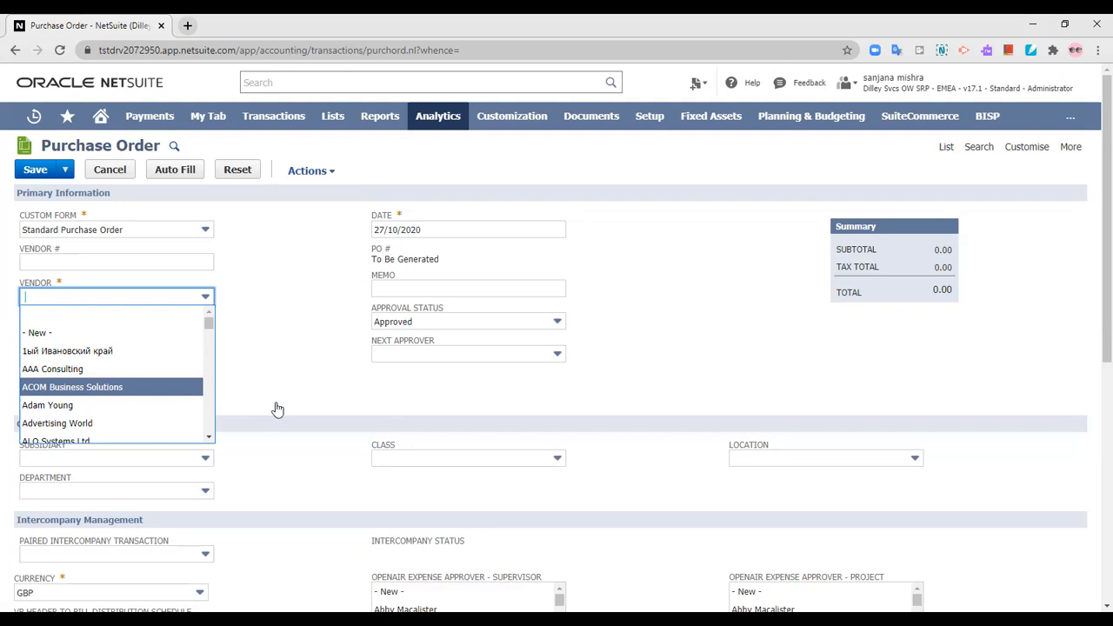
pyautogui.click(143, 396)
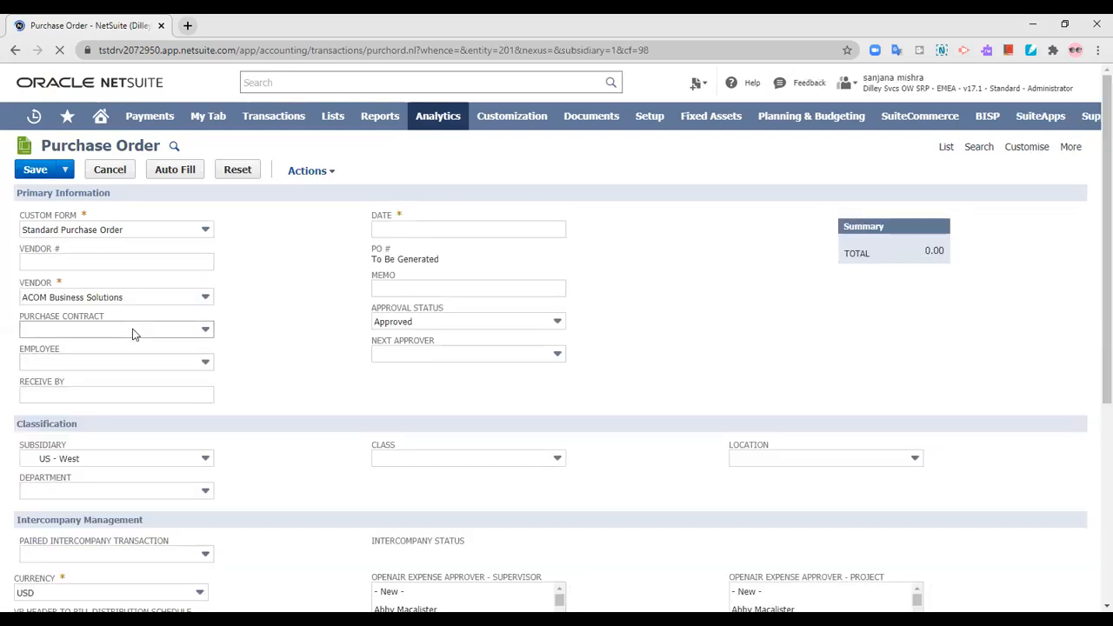
pyautogui.click(133, 331)
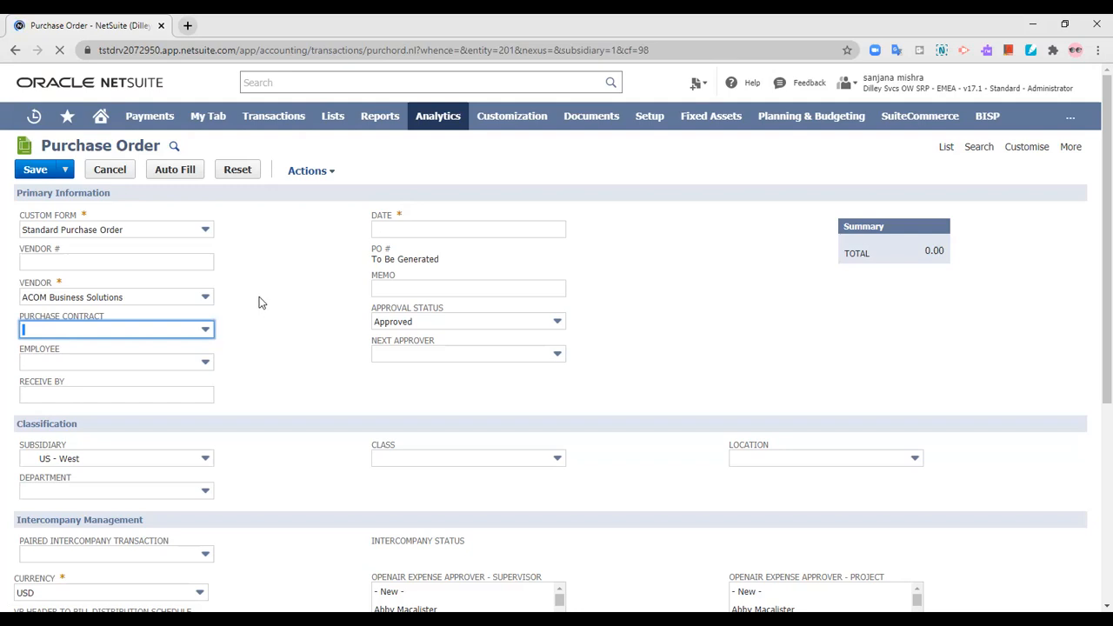
pyautogui.click(205, 329)
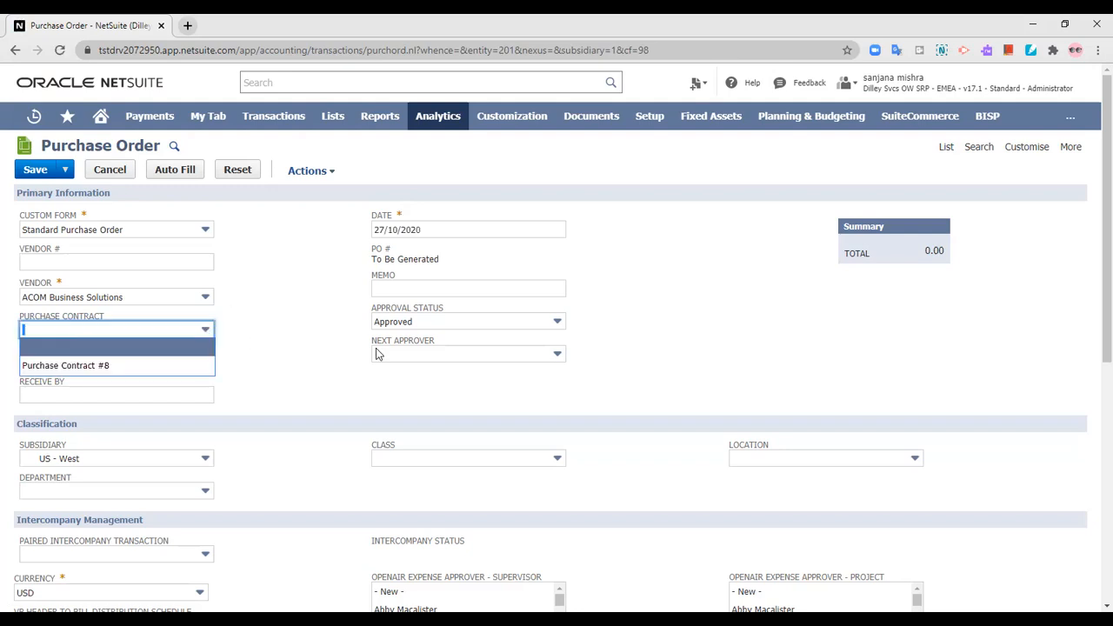
pyautogui.click(186, 366)
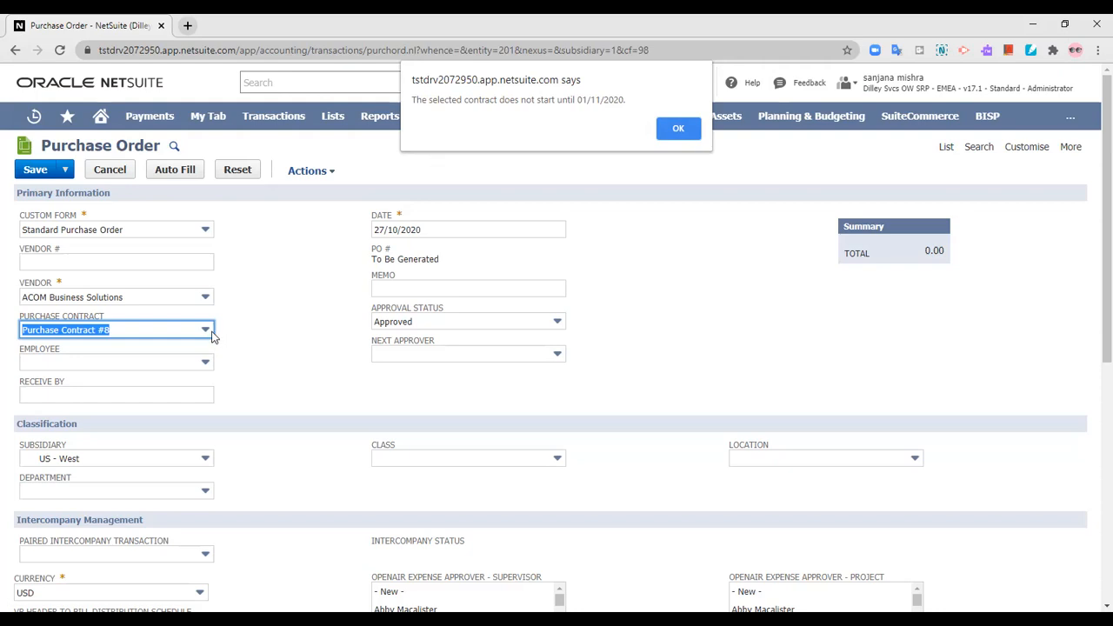
pyautogui.click(684, 130)
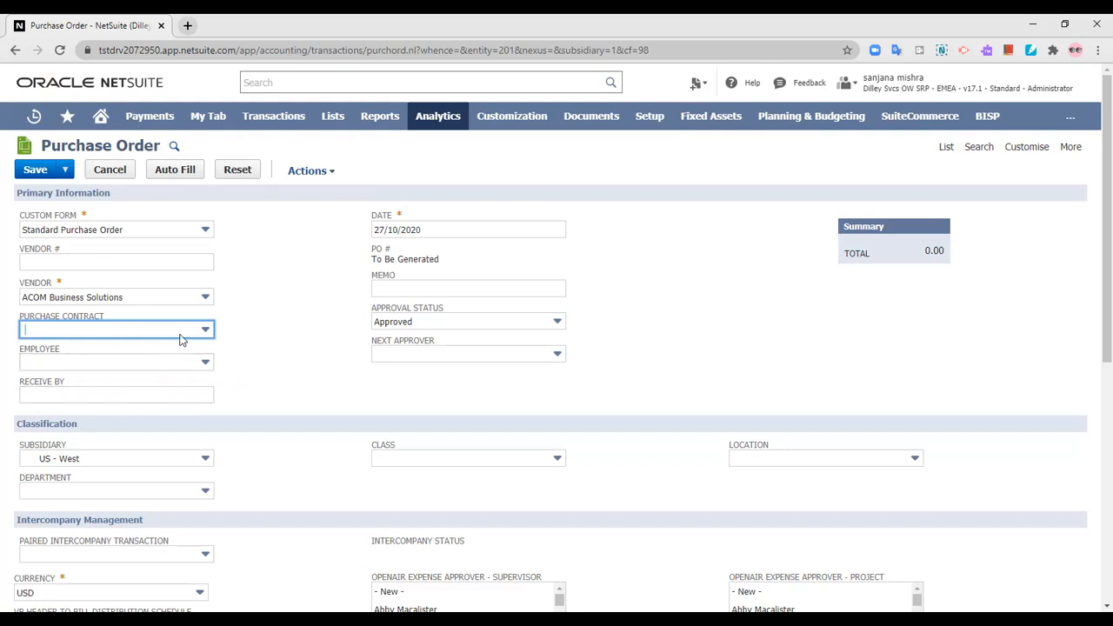
# Step: Examine the purchase order form's classification, intercompany, currency and expense line sections
pyautogui.scroll(-1, 333, 531)
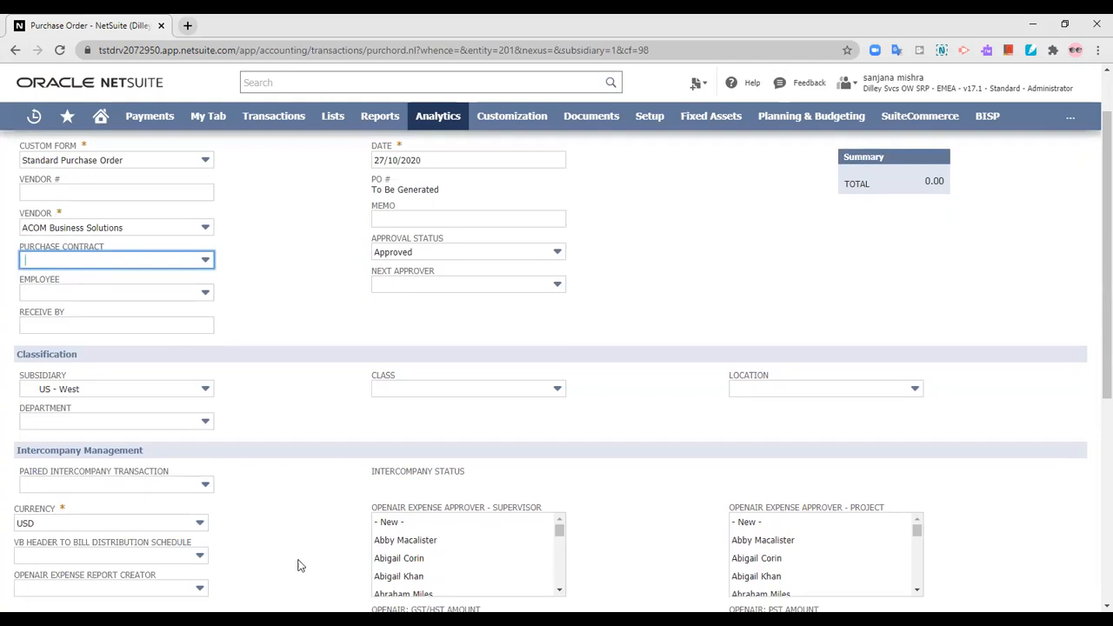
pyautogui.scroll(-1, 297, 565)
pyautogui.scroll(-2, 297, 565)
pyautogui.scroll(-2, 199, 582)
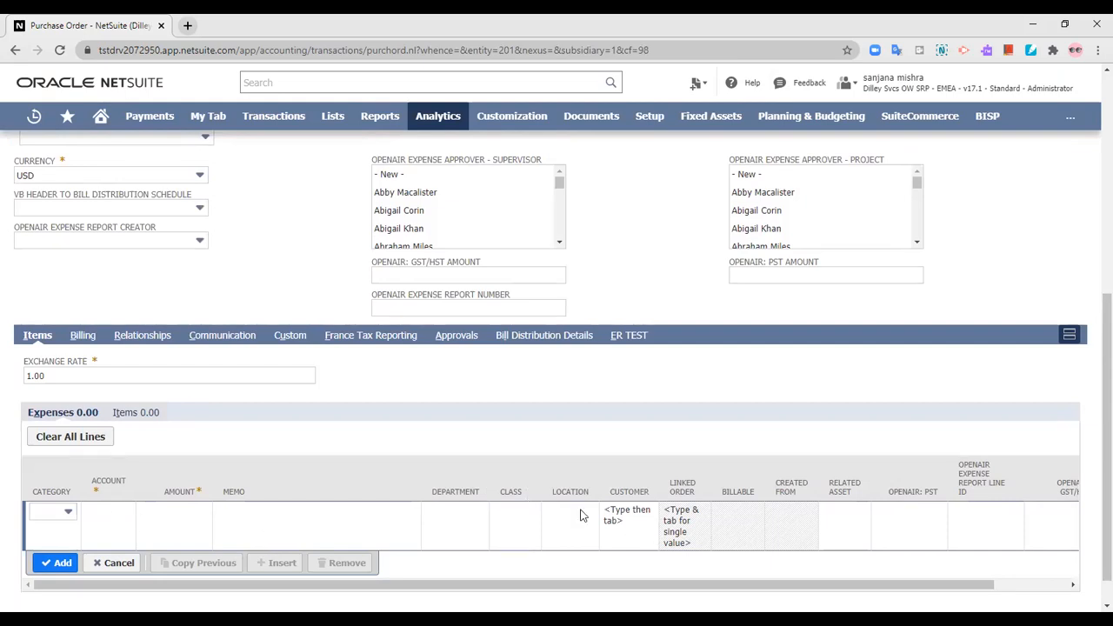
pyautogui.scroll(1, 366, 446)
pyautogui.scroll(5, 365, 445)
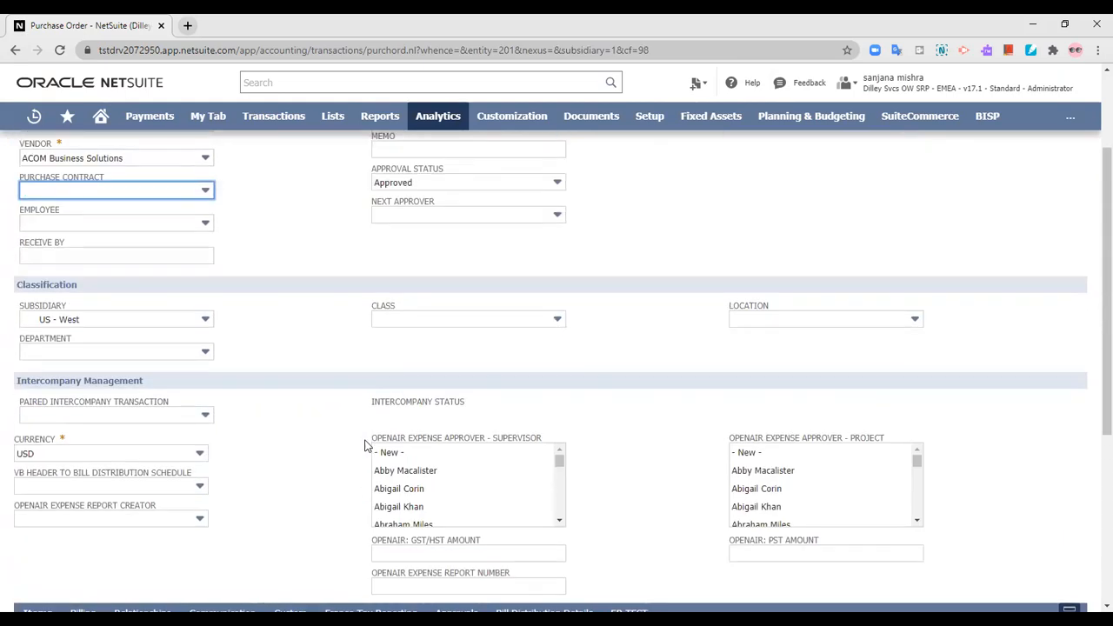
pyautogui.scroll(-4, 366, 446)
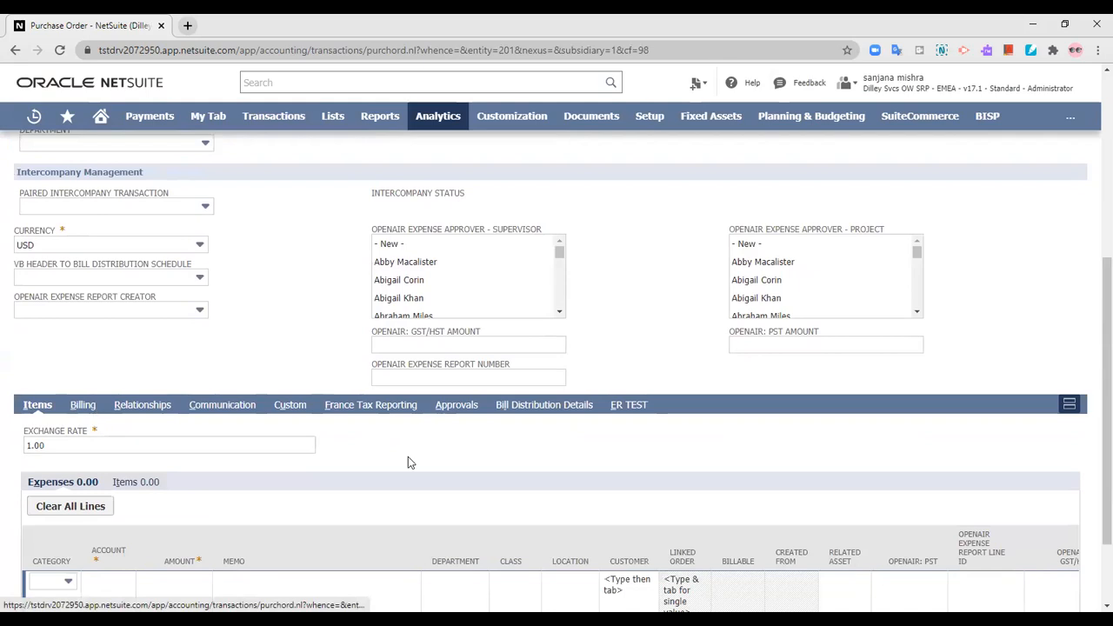
pyautogui.scroll(1, 385, 510)
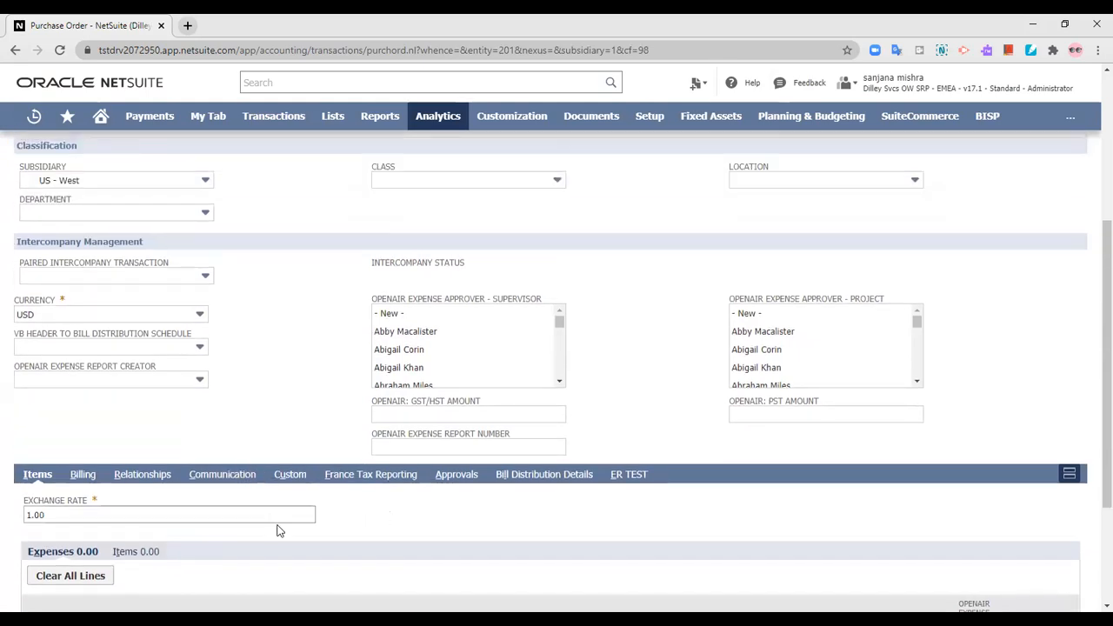
pyautogui.scroll(4, 255, 548)
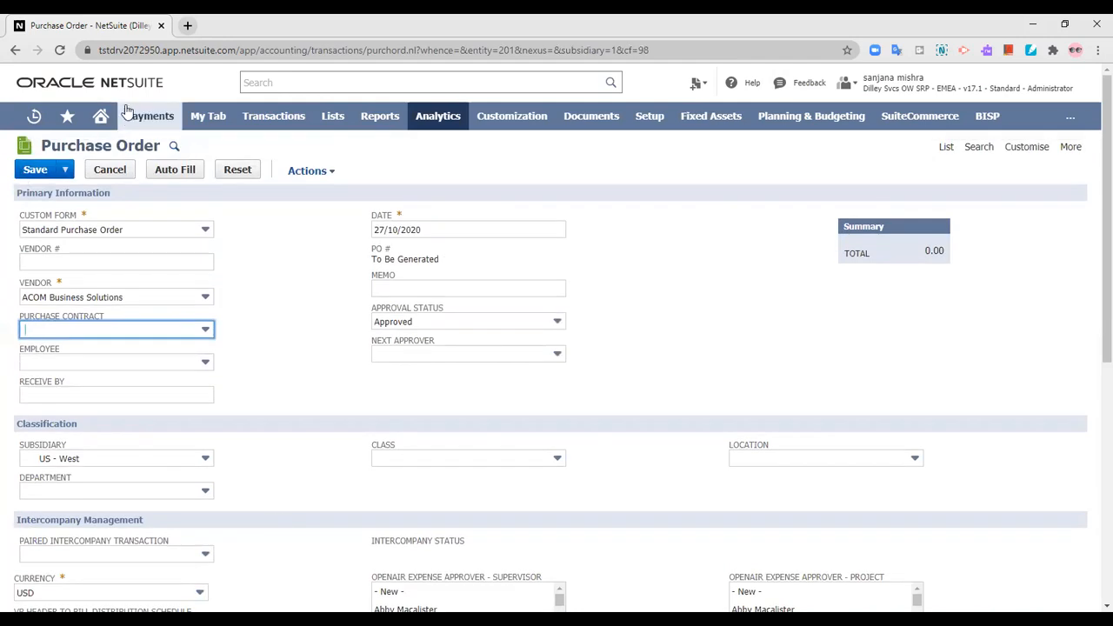
# Step: Abandon the unsaved purchase order and return to the home dashboard
pyautogui.click(104, 130)
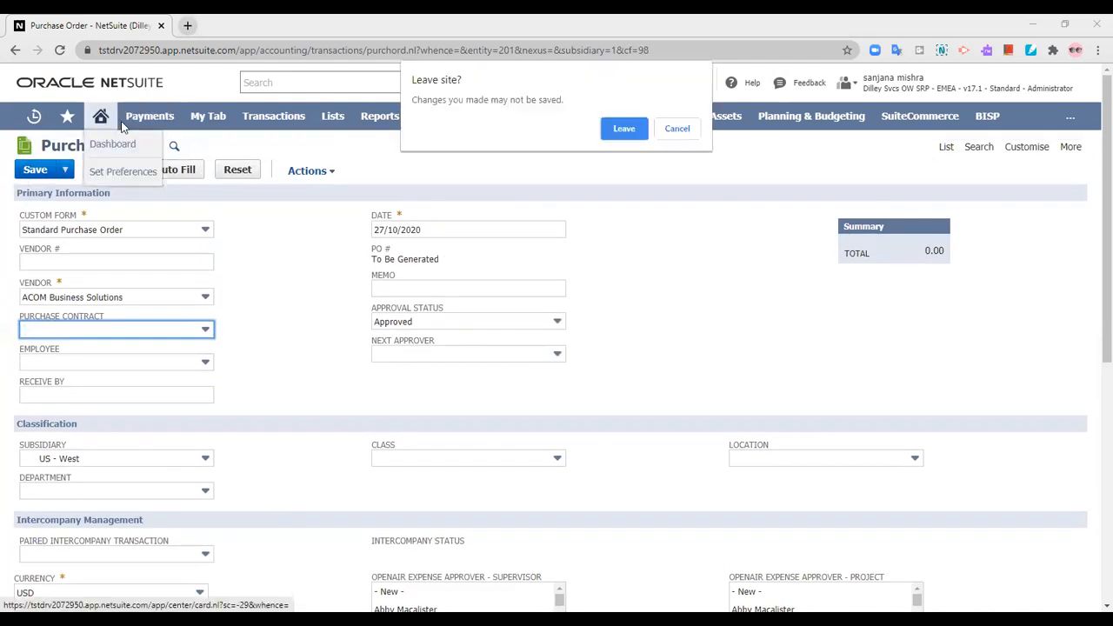
pyautogui.click(625, 127)
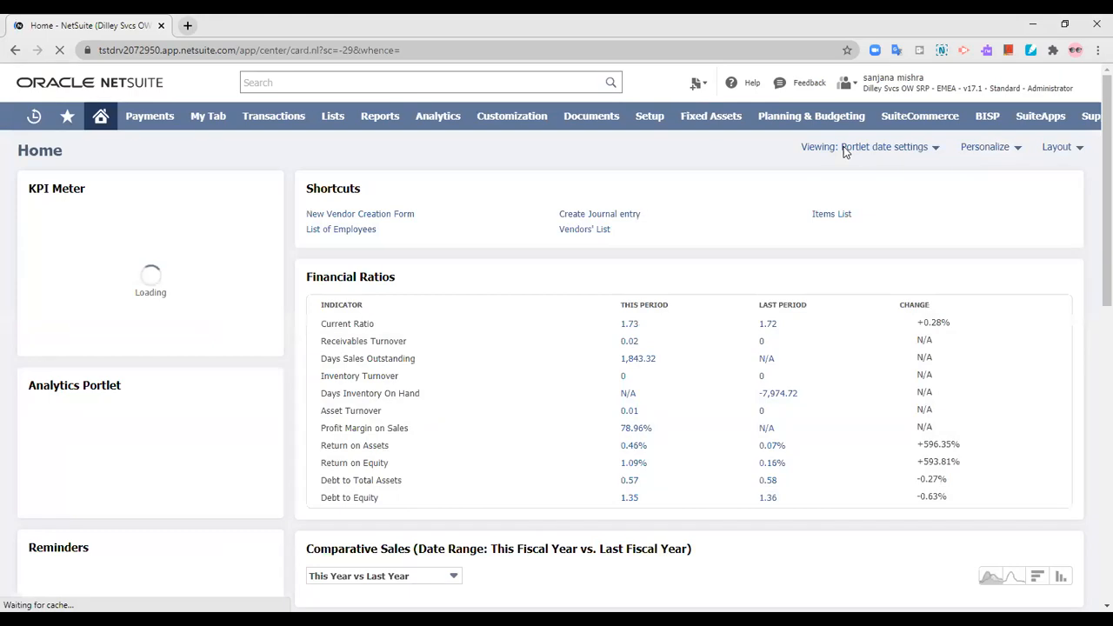